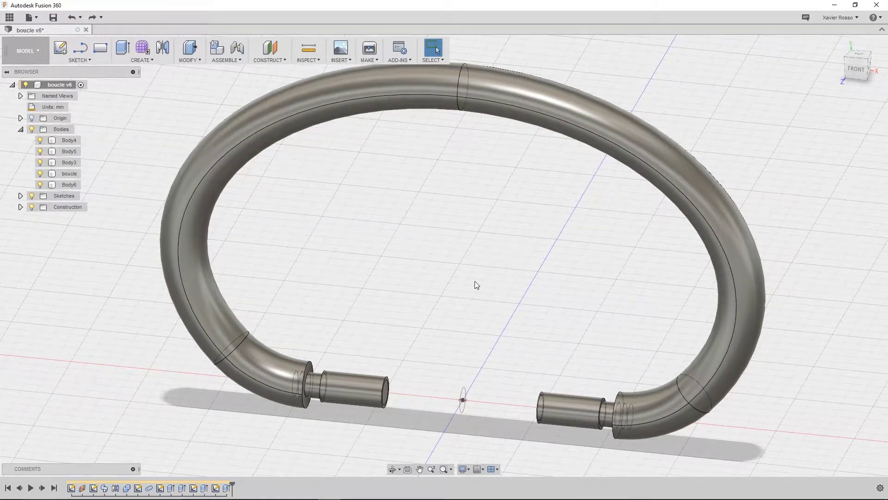
Examine the loop model, the project's file list and the pairs of pin bodies at the loop's two open ends.
middle_drag(427, 222, 445, 238)
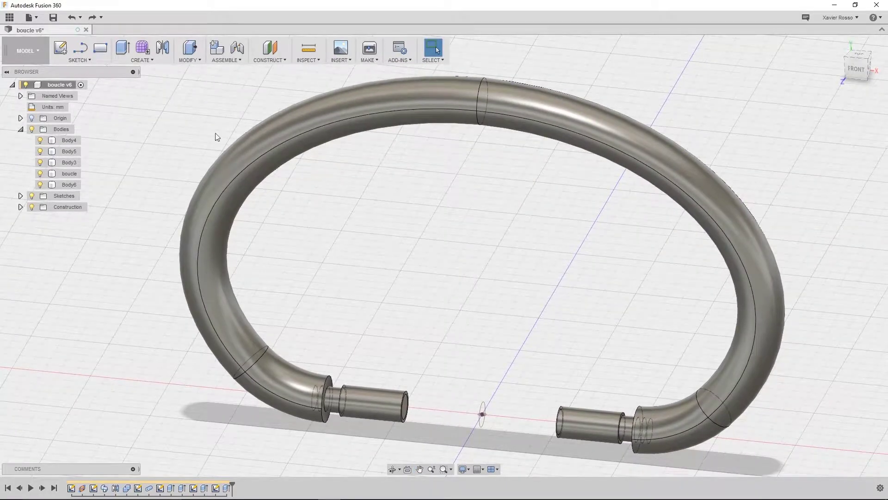
click(14, 14)
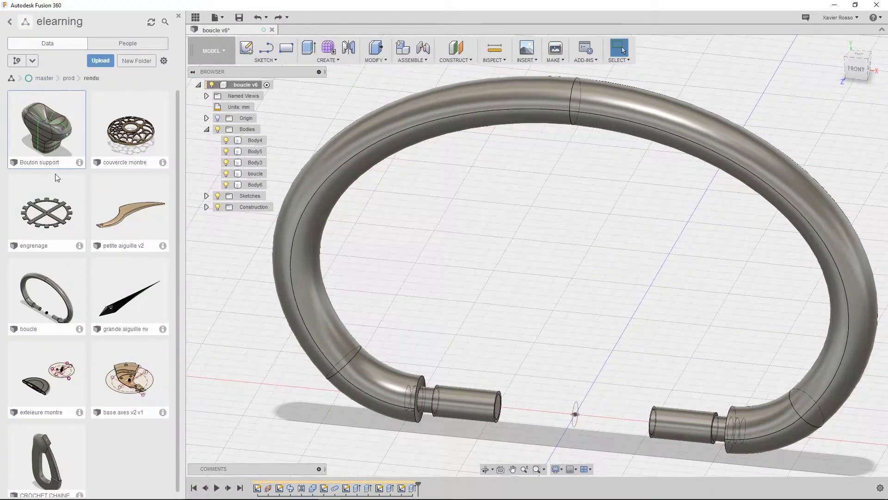
click(178, 17)
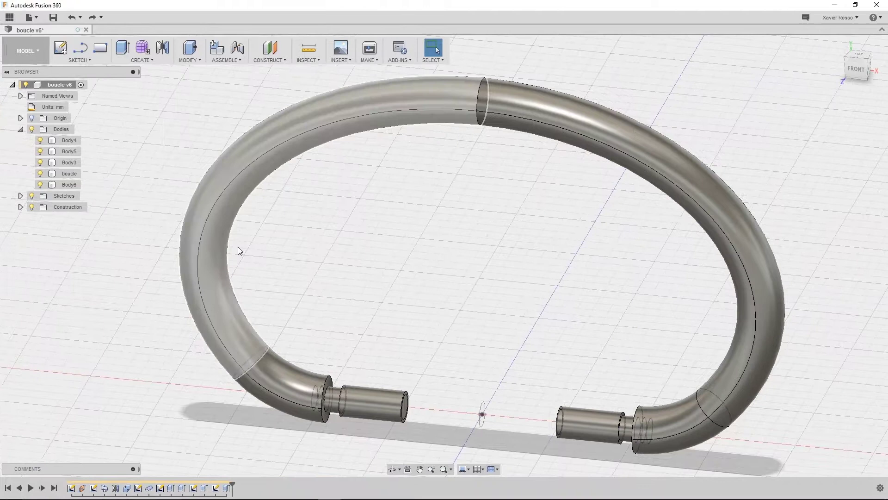
scroll(460, 325, down, 1)
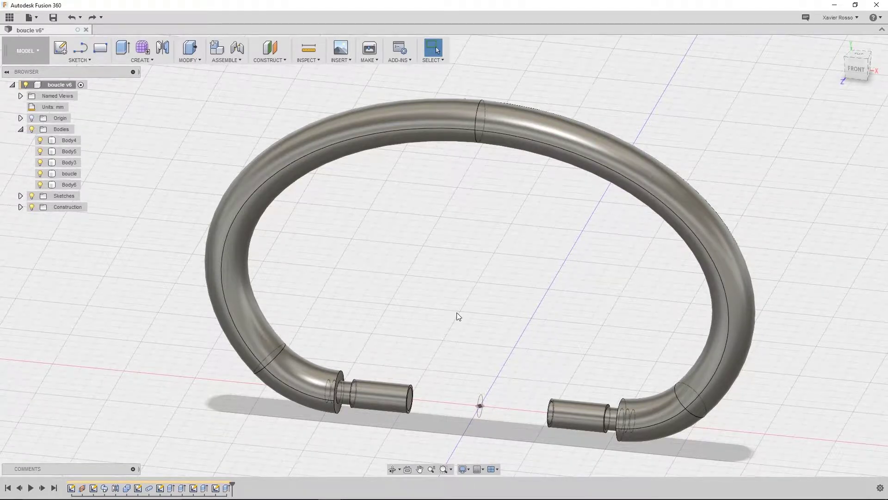
shift+middle_drag(539, 392, 498, 370)
drag(590, 386, 506, 450)
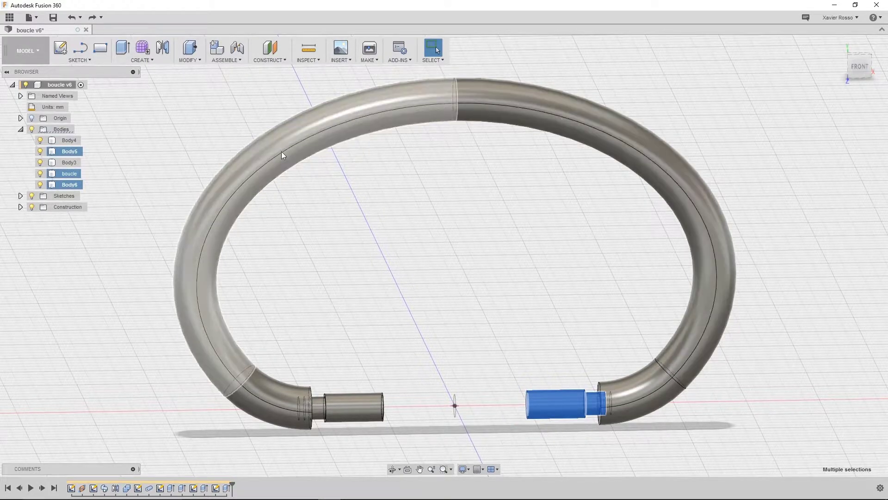
drag(433, 346, 317, 448)
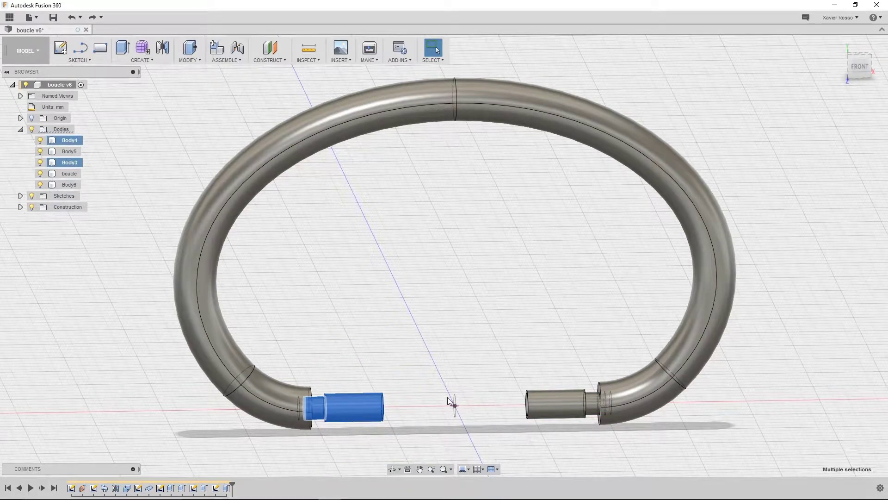
shift+middle_drag(460, 382, 451, 387)
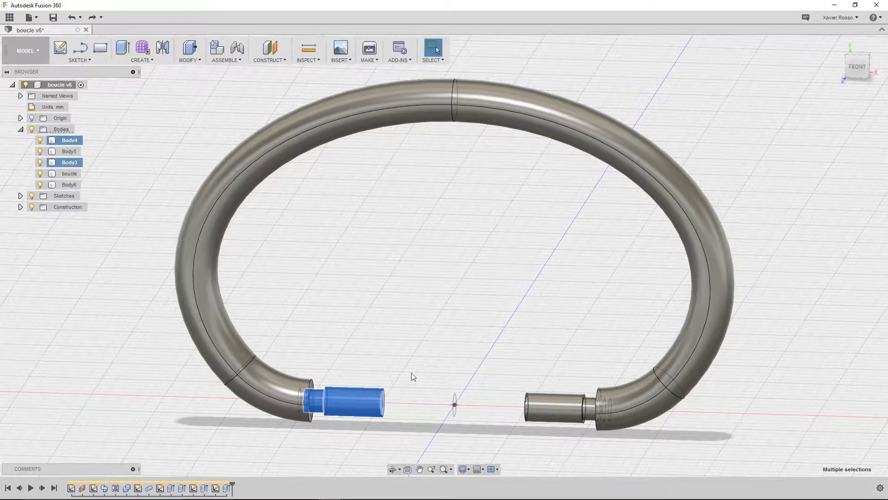
click(506, 170)
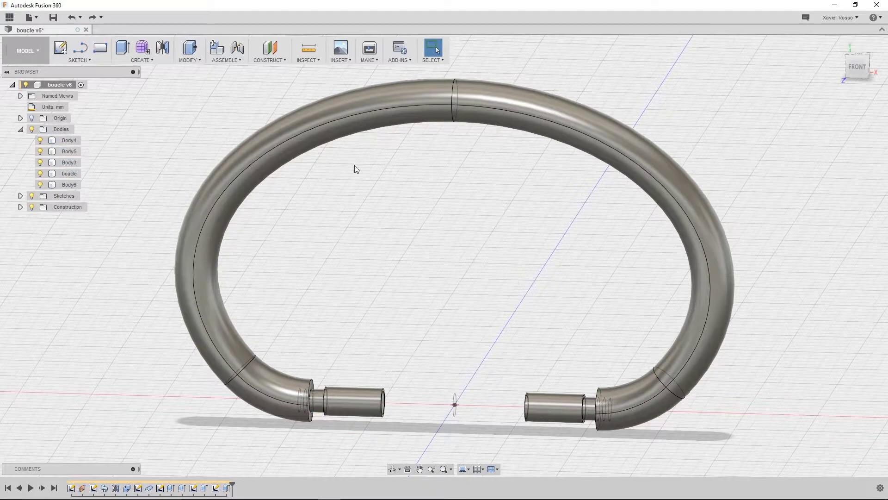
Create new components from the existing bodies Body5 and Body6, which form the right pin.
click(237, 62)
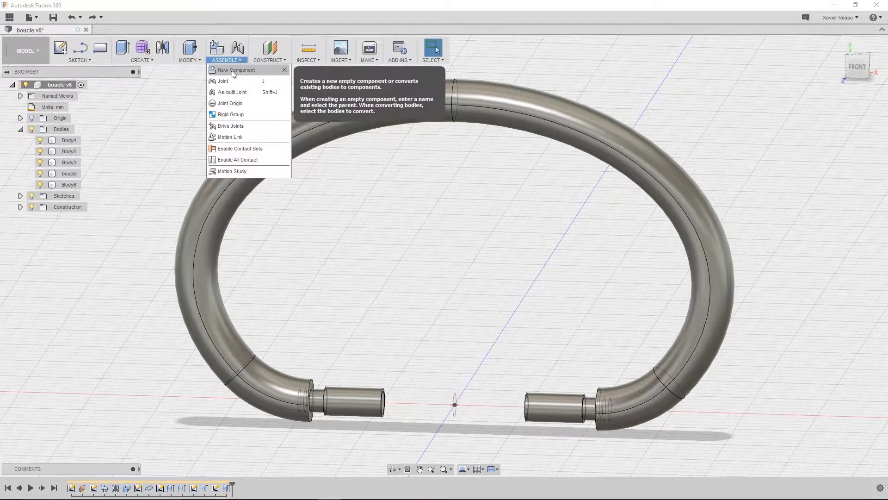
click(232, 70)
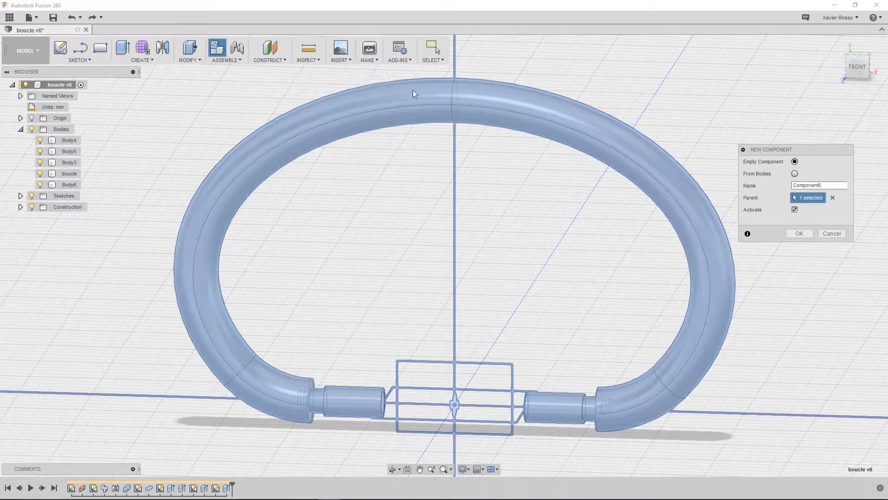
drag(796, 149, 799, 115)
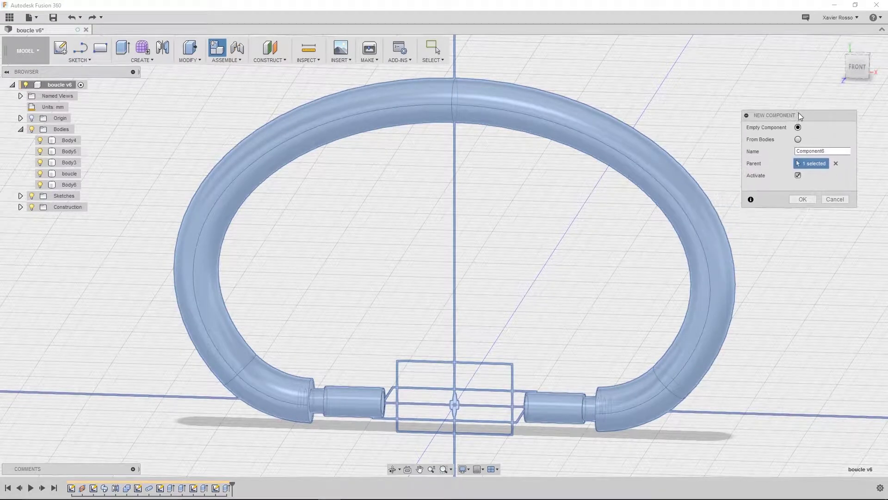
click(798, 139)
click(561, 401)
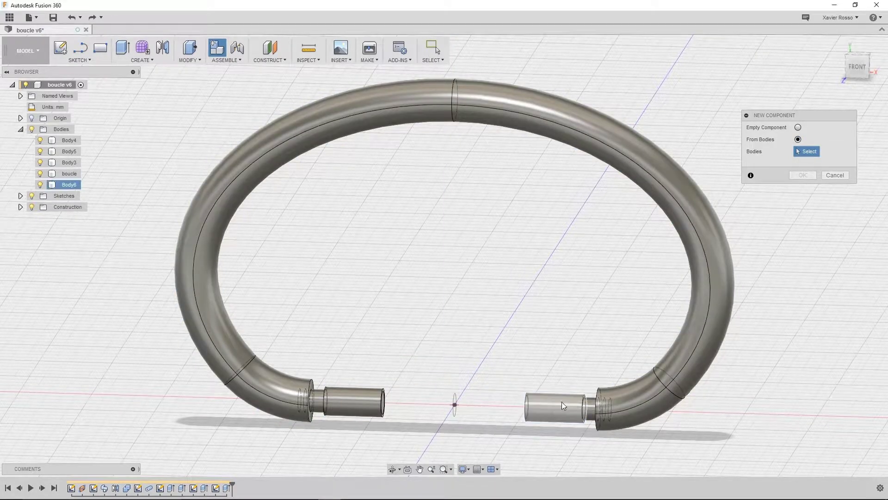
click(589, 407)
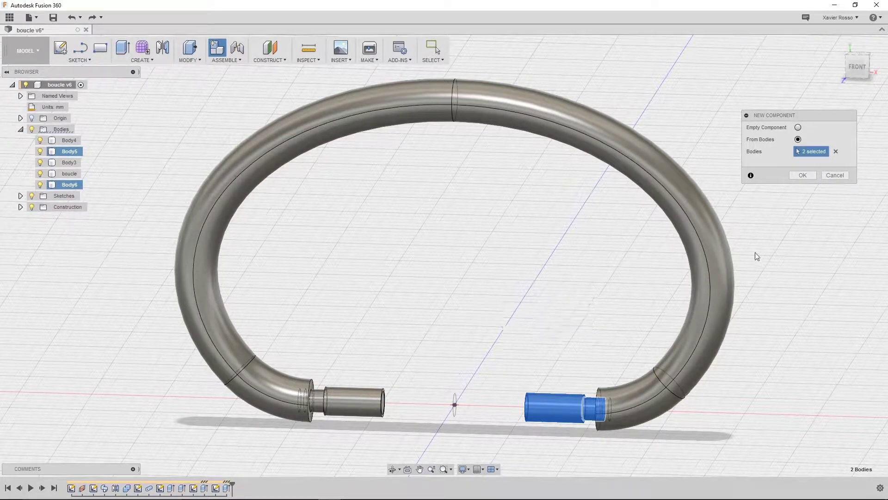
click(803, 175)
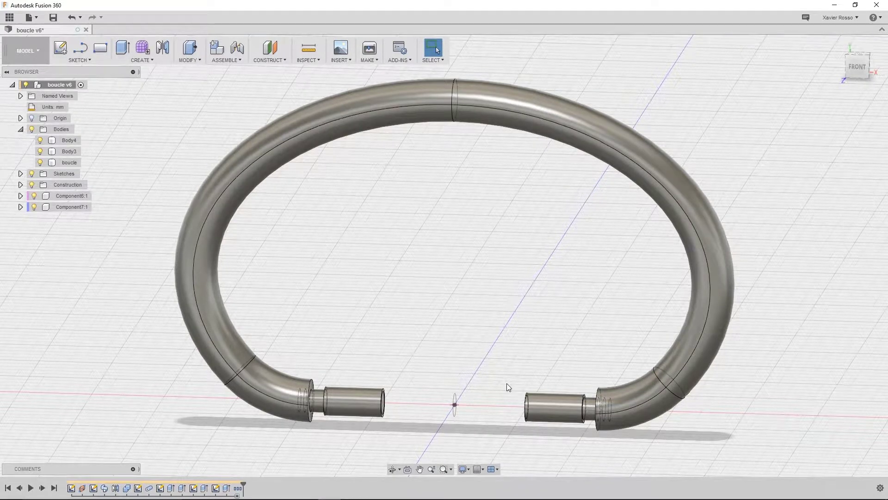
Move Body1 from Component7 into Component6 so both right pin bodies share one component.
click(573, 401)
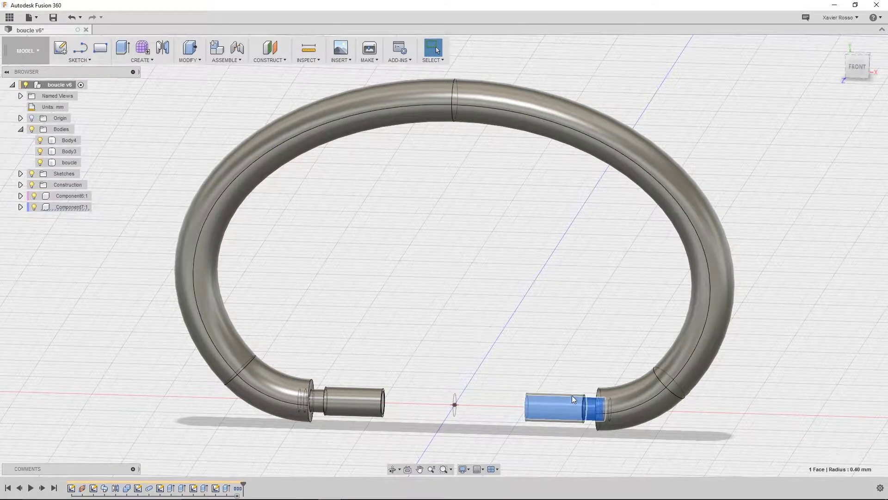
ctrl+click(571, 394)
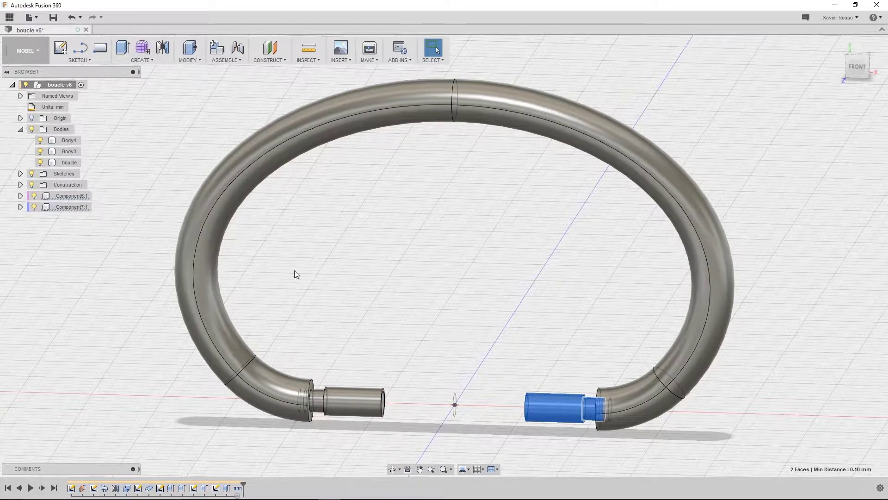
click(52, 231)
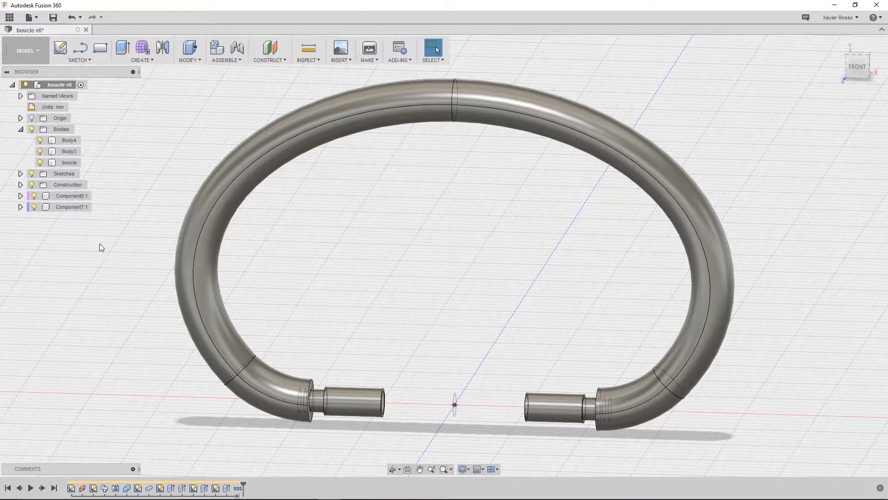
click(21, 207)
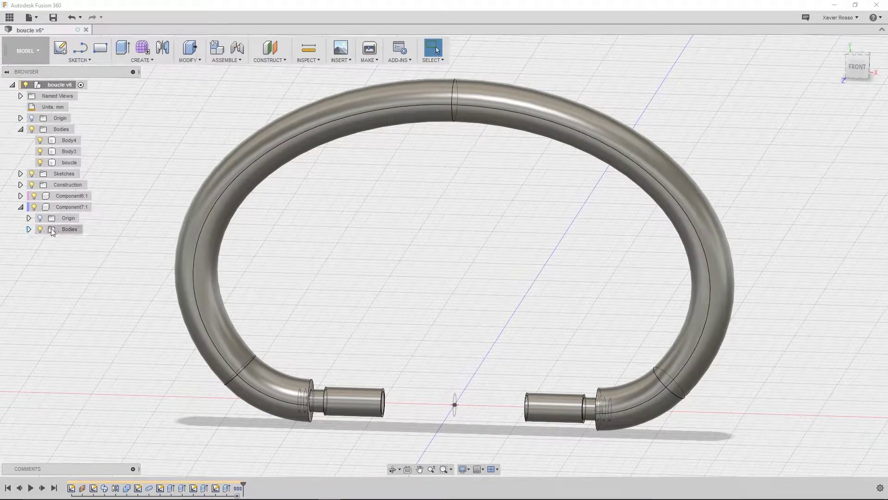
click(29, 229)
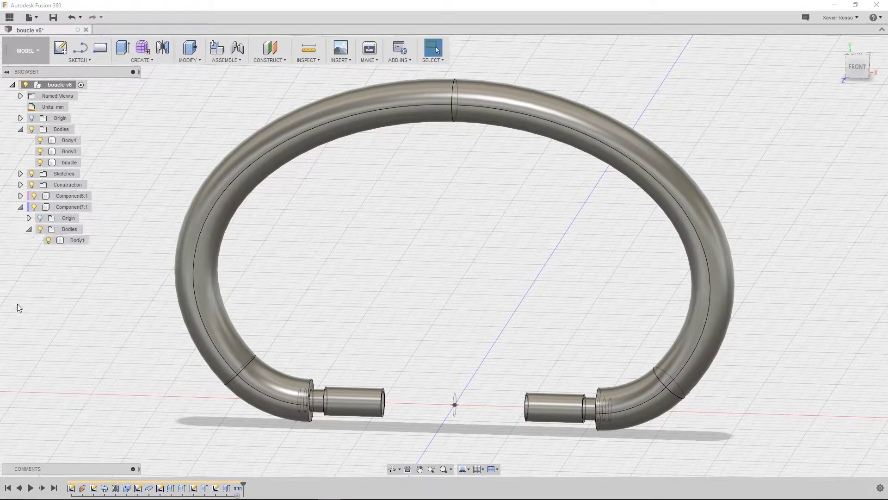
click(78, 241)
drag(79, 243, 65, 195)
scroll(7, 296, up, 1)
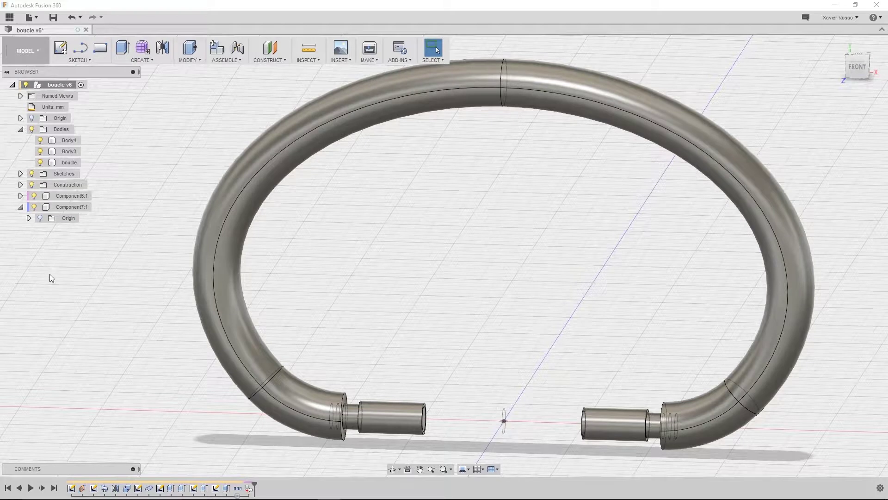
Remove the emptied Component7 from the design.
click(74, 206)
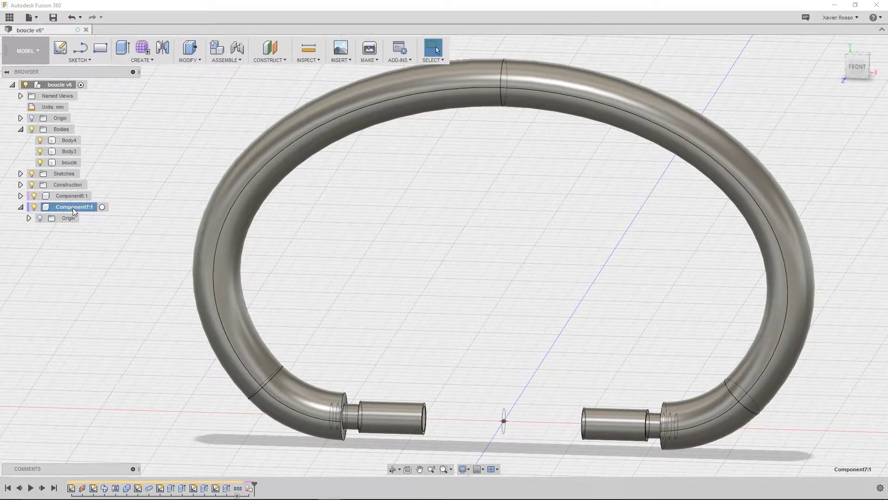
right_click(73, 207)
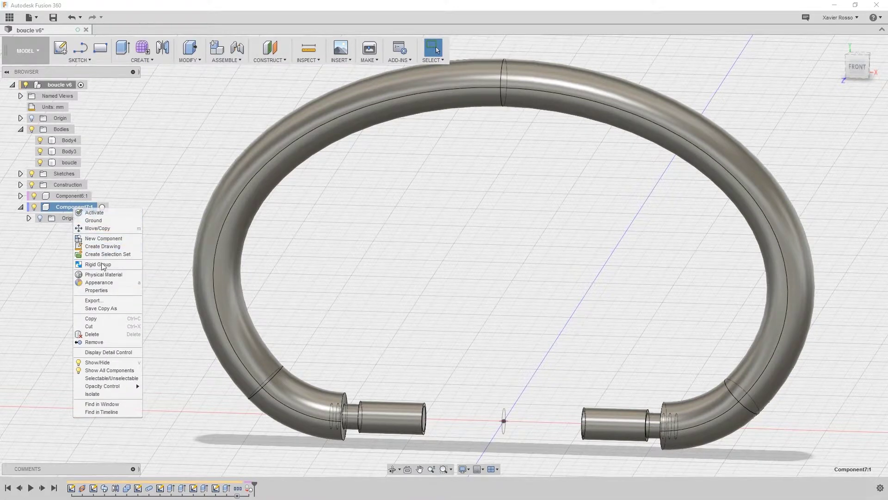
click(95, 342)
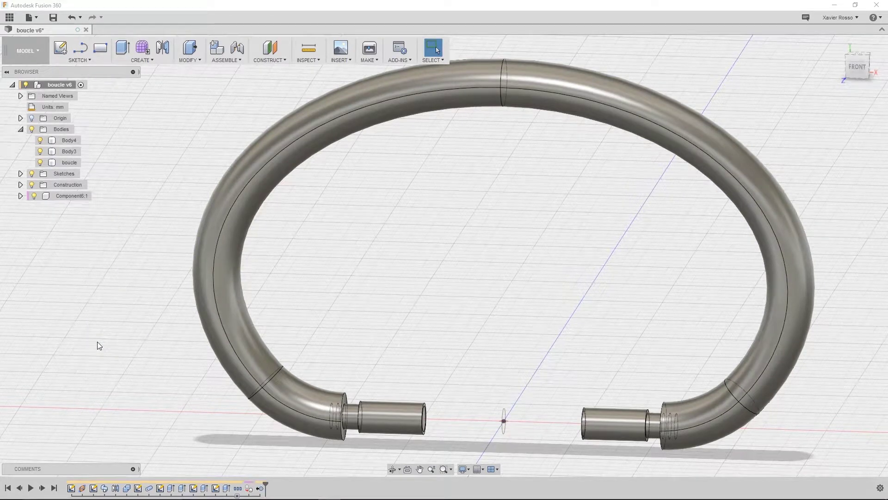
Rename the right pin's component, Component6, as "axe droit".
click(73, 196)
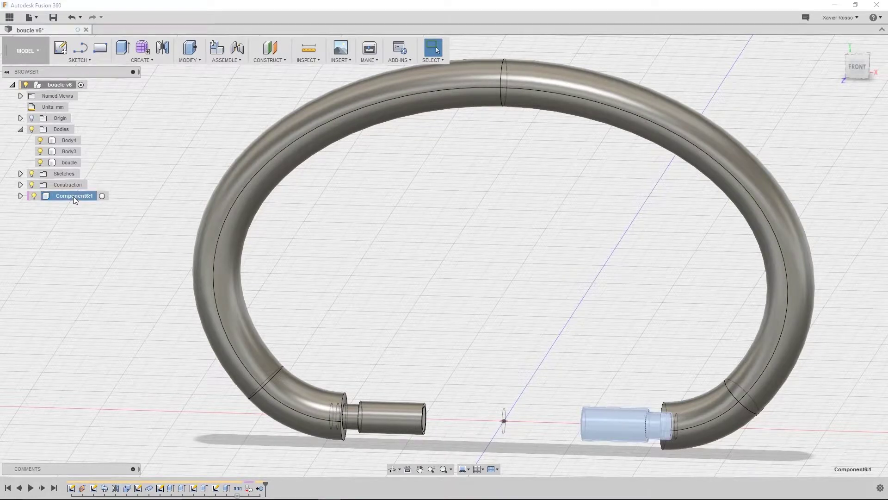
click(73, 196)
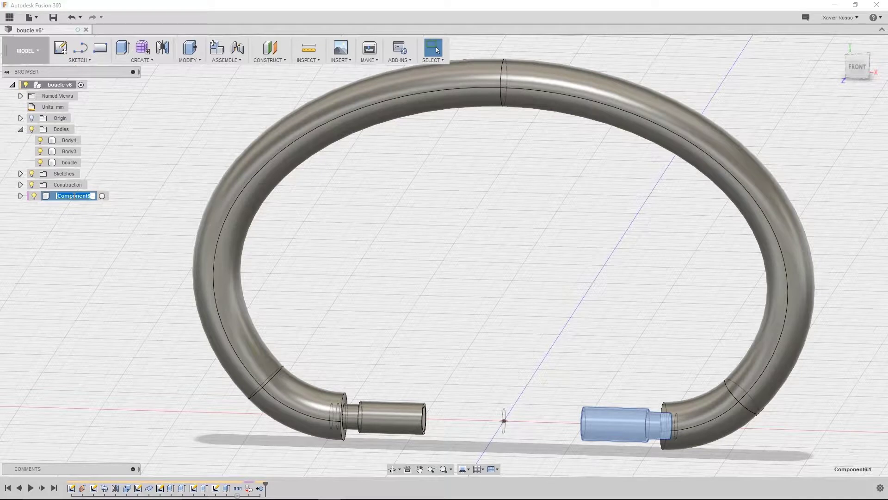
text(axe droit)
key(Return)
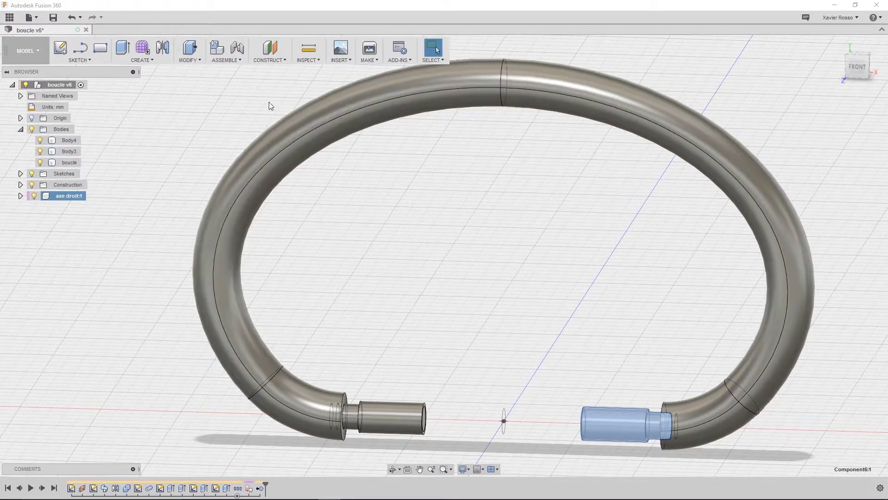
Create new components from the existing bodies Body3 and Body4, which form the left pin.
click(231, 61)
click(229, 68)
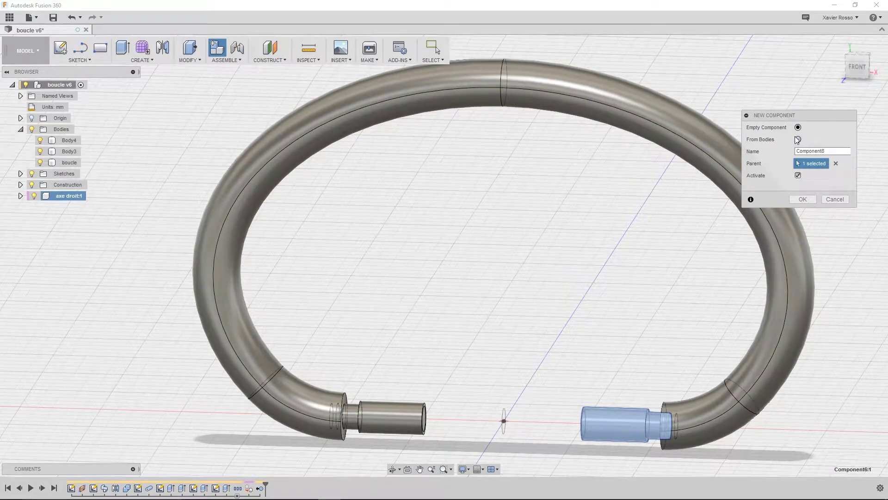
click(798, 139)
click(351, 414)
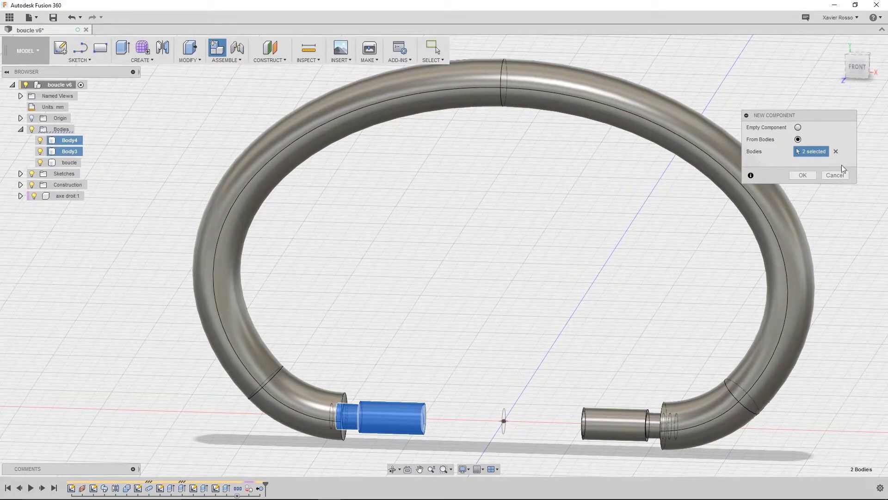
click(803, 174)
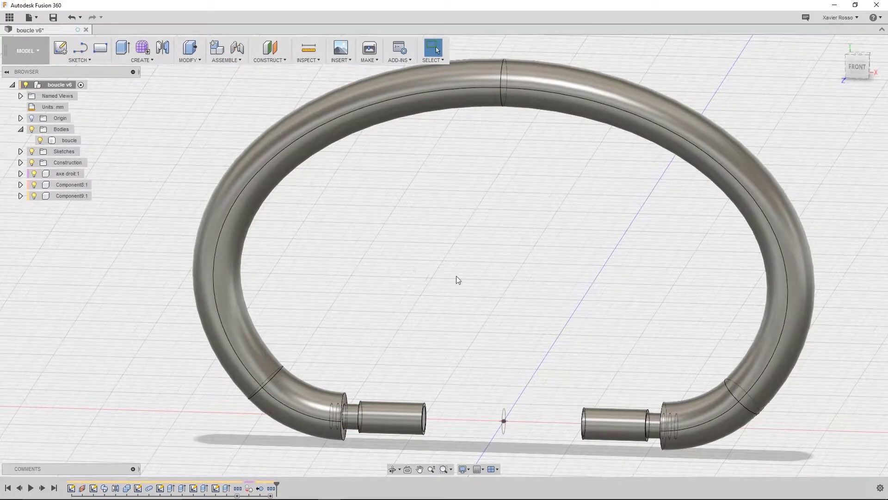
Move Body1 from Component9 into Component8 and remove the emptied Component9.
click(21, 195)
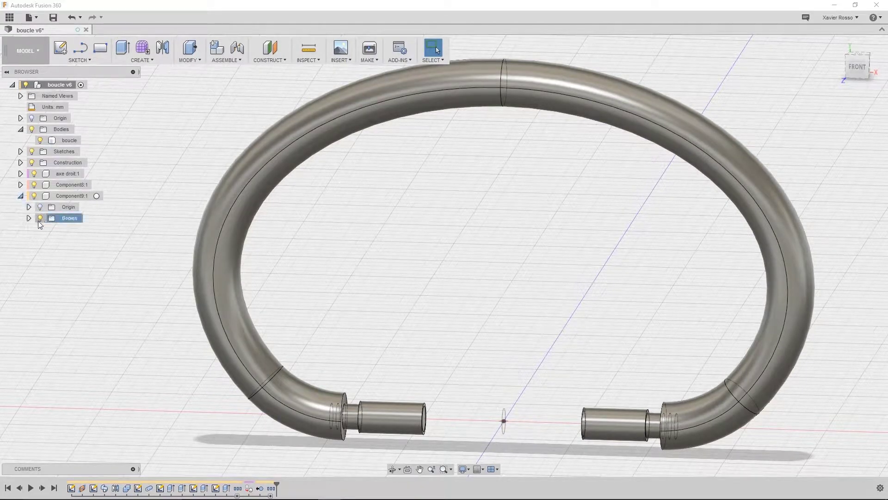
click(30, 219)
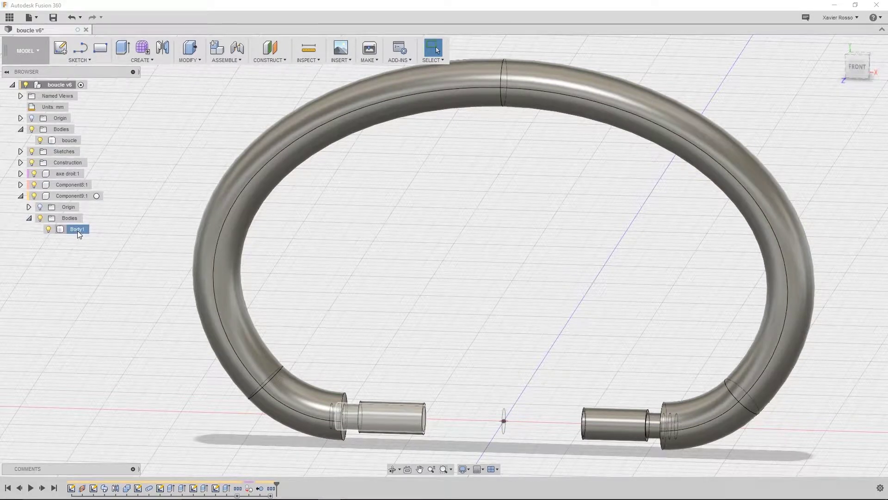
drag(76, 234, 71, 184)
right_click(69, 194)
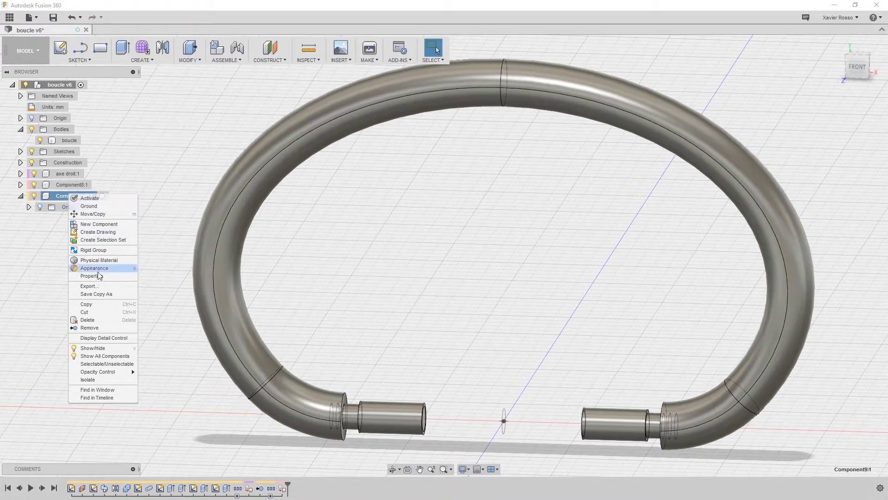
click(97, 329)
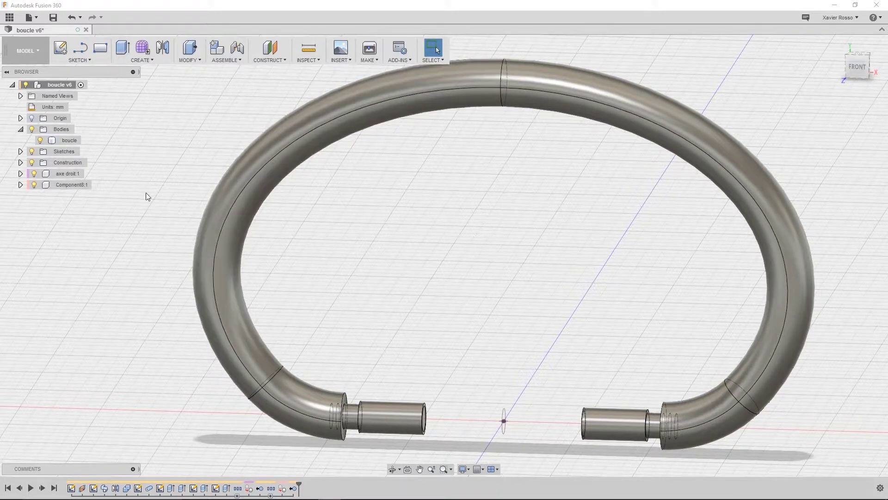
Rename the left pin's component, Component8, as "axe gauche".
double_click(80, 187)
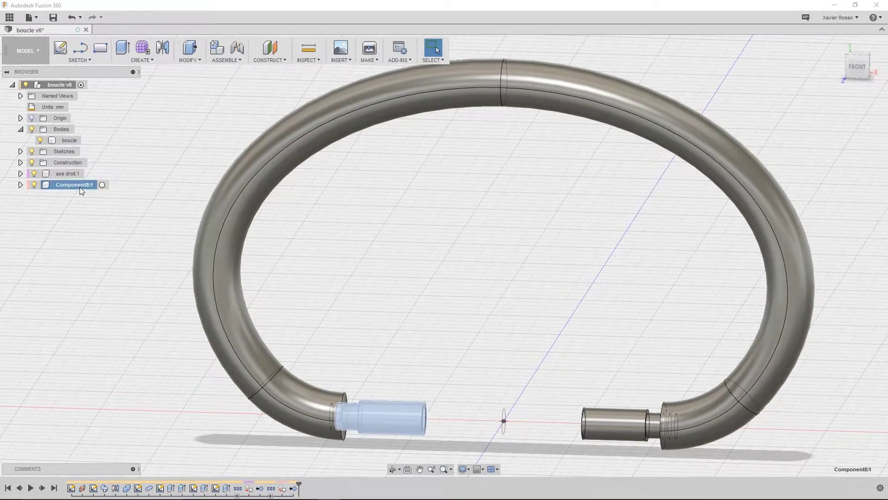
text(a)
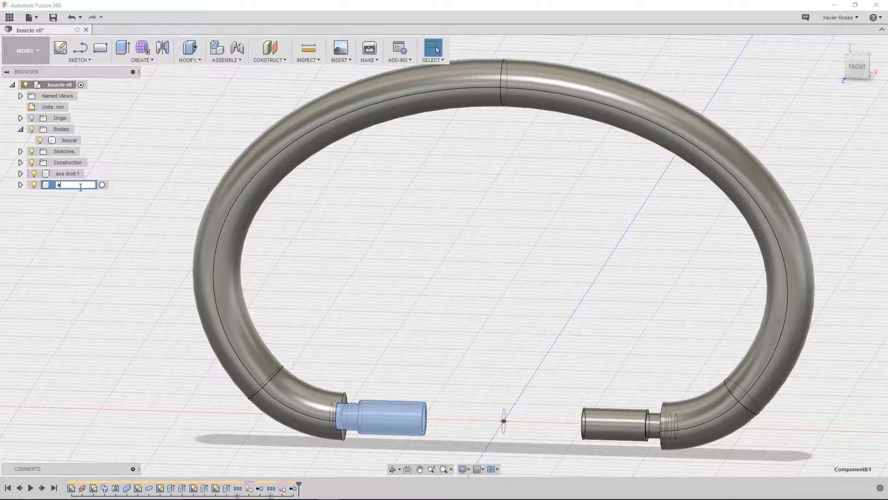
text(xe gauche:1)
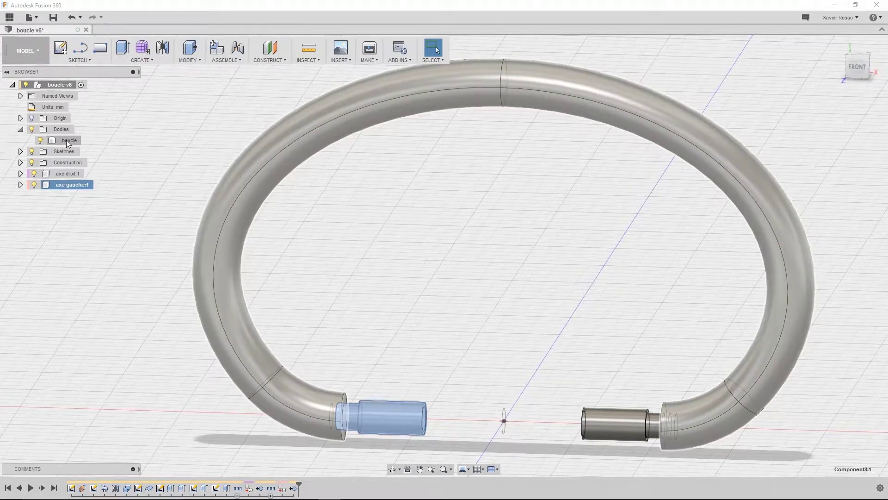
Create a new component from the existing boucle body.
right_click(68, 143)
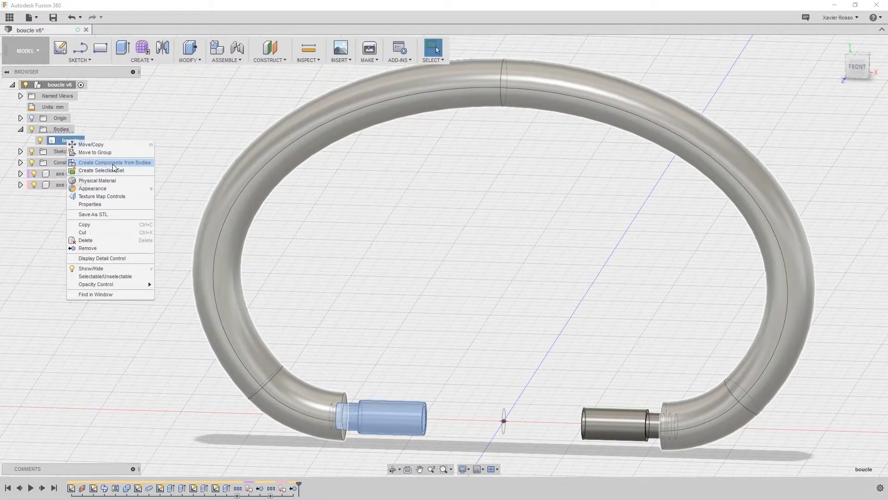
click(128, 162)
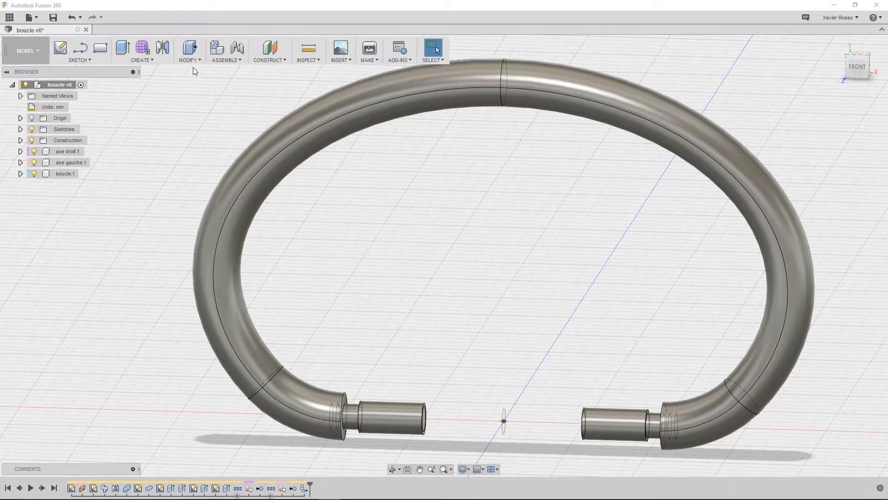
click(234, 63)
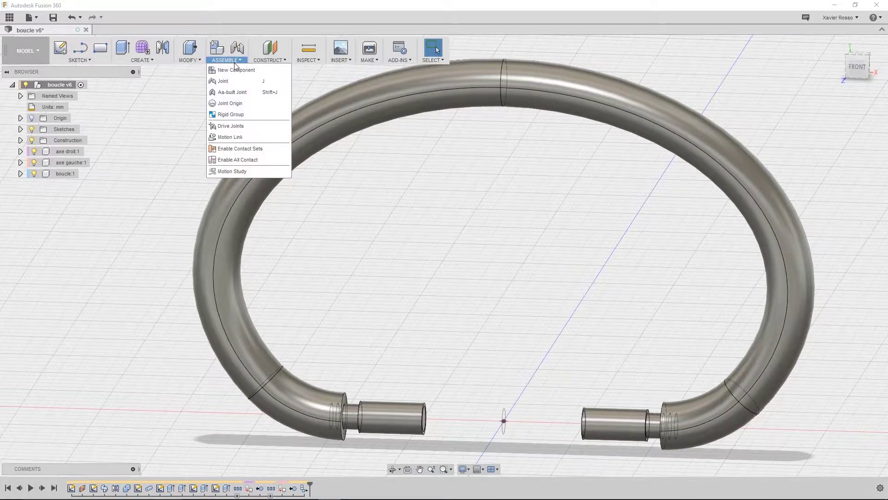
click(528, 351)
shift+middle_drag(510, 311, 492, 335)
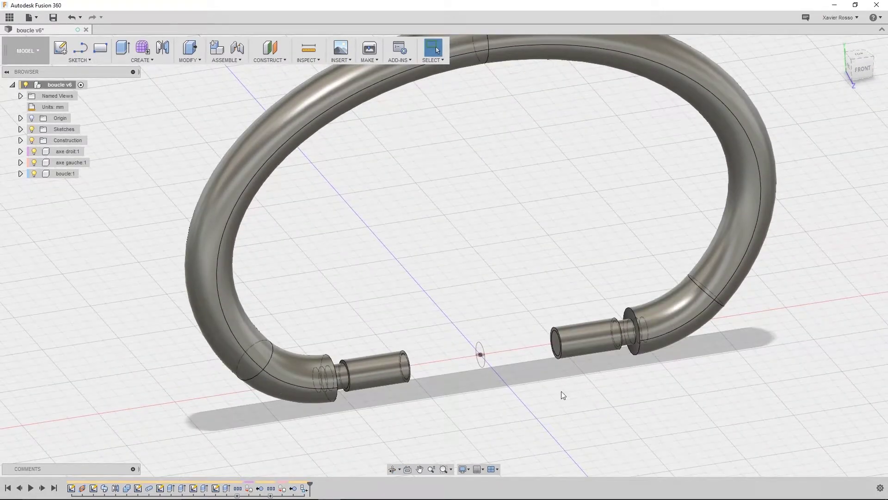
scroll(657, 340, up, 5)
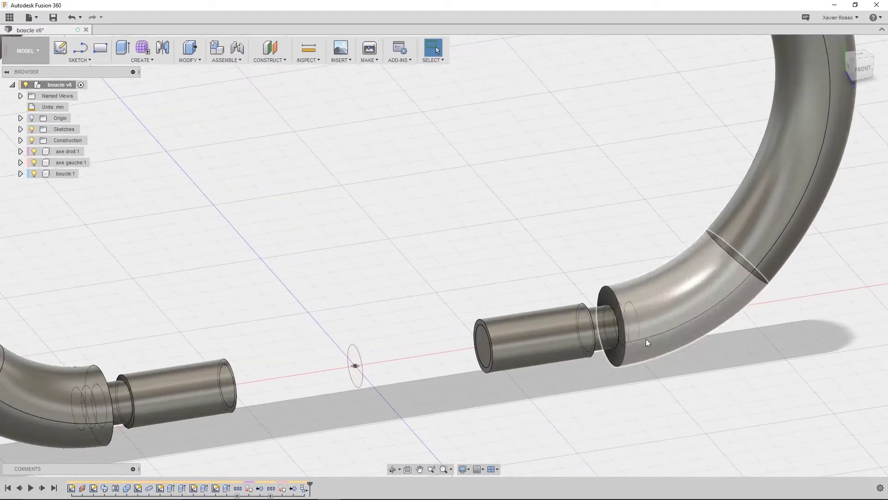
click(610, 331)
shift+middle_drag(630, 349, 618, 344)
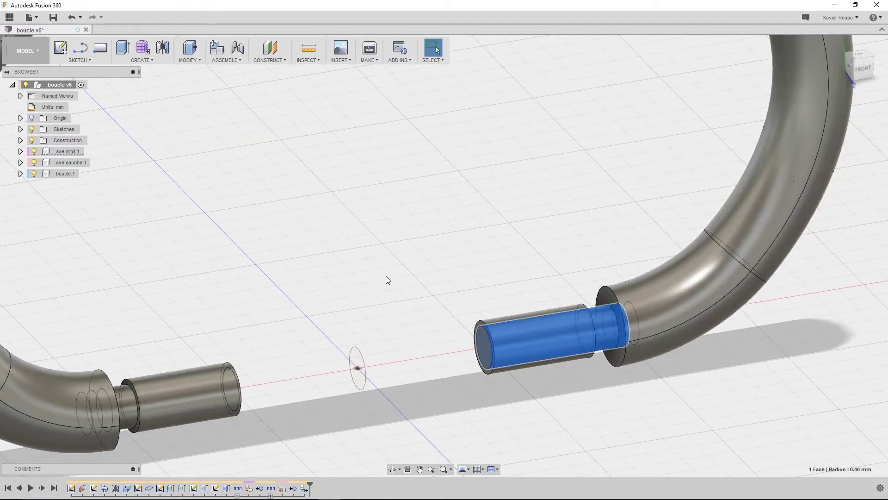
middle_drag(388, 280, 390, 313)
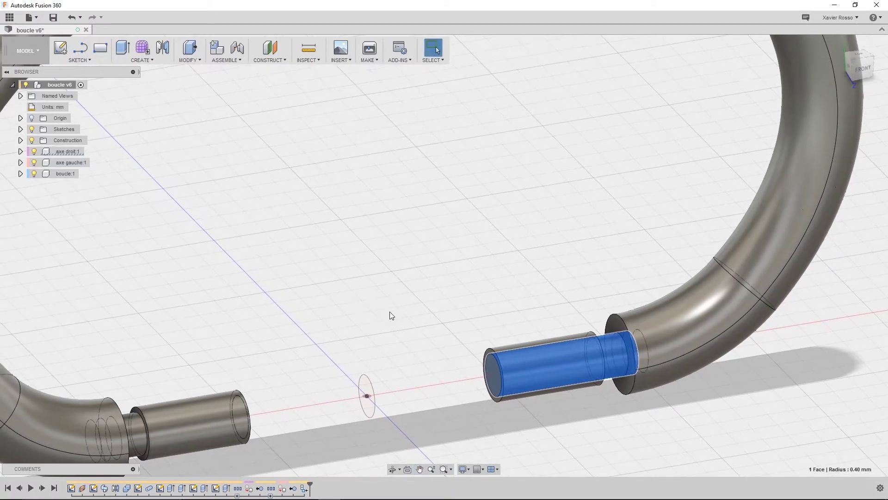
Start an as-built joint with the Revolute type, selecting the loop and the right pin as its two components.
click(234, 60)
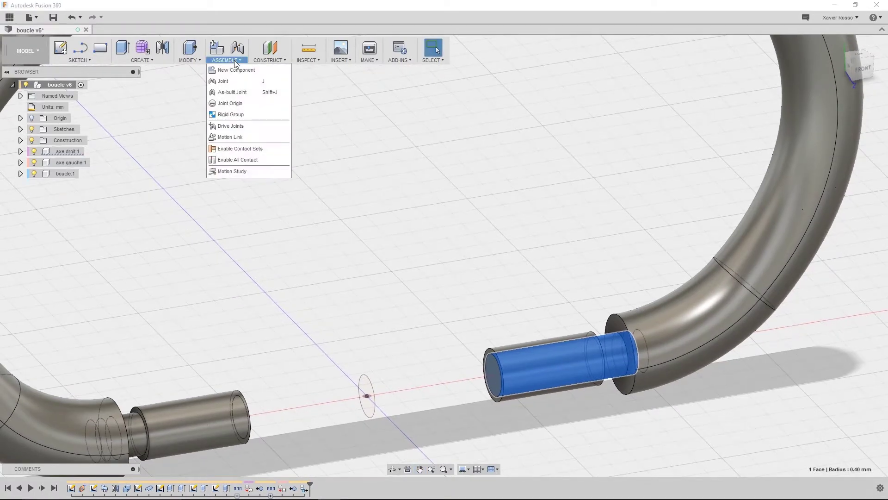
click(234, 96)
middle_drag(470, 215, 394, 236)
click(824, 127)
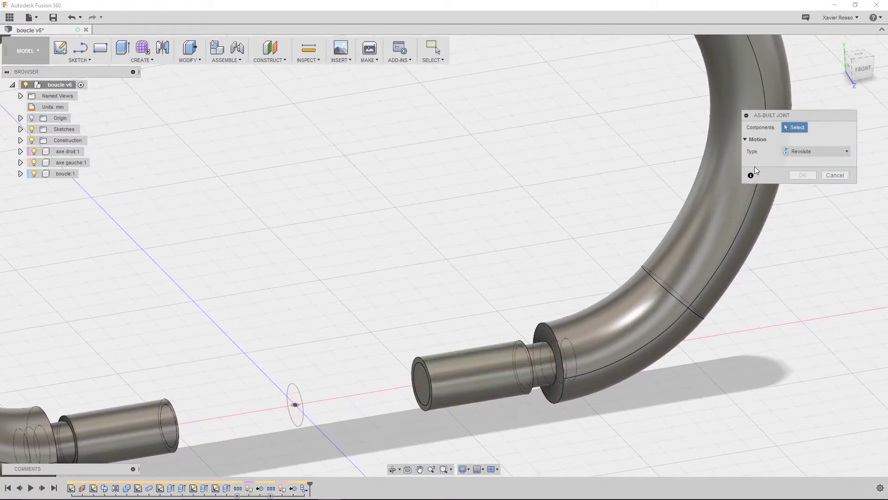
scroll(669, 323, down, 5)
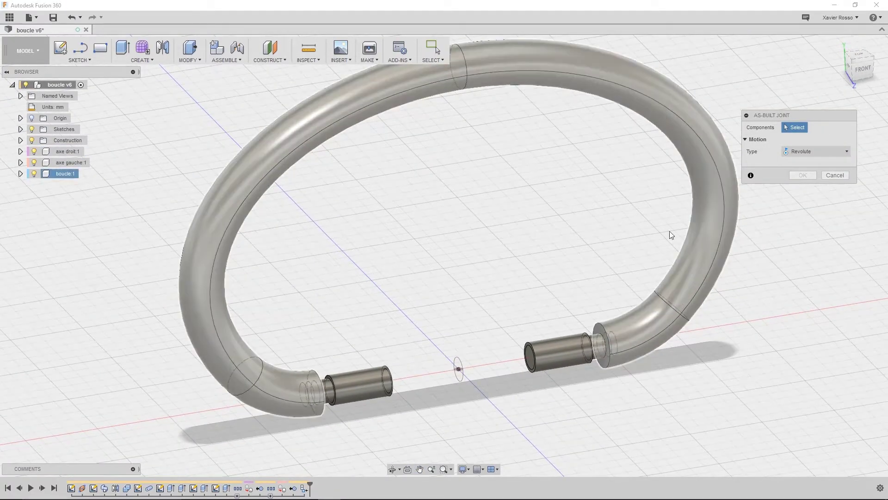
click(664, 308)
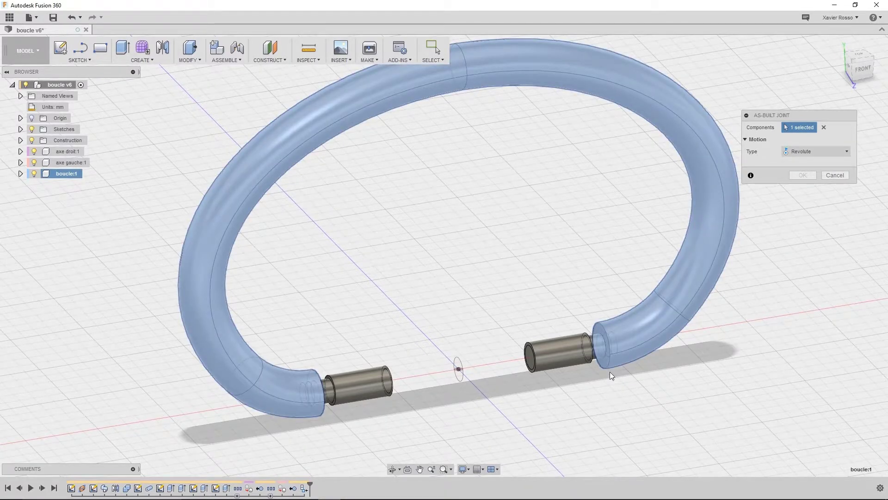
click(590, 346)
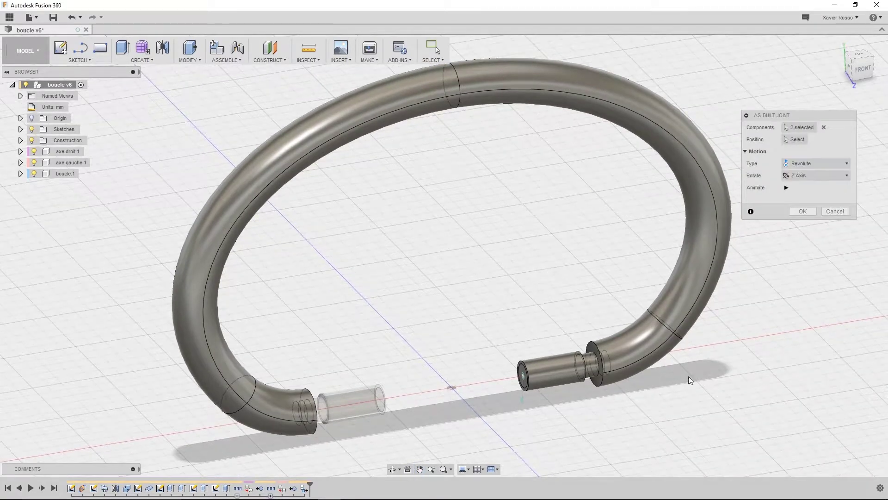
Try the Rigid motion type for the joint between the loop and right pin, and set it back to Revolute.
click(806, 164)
click(798, 174)
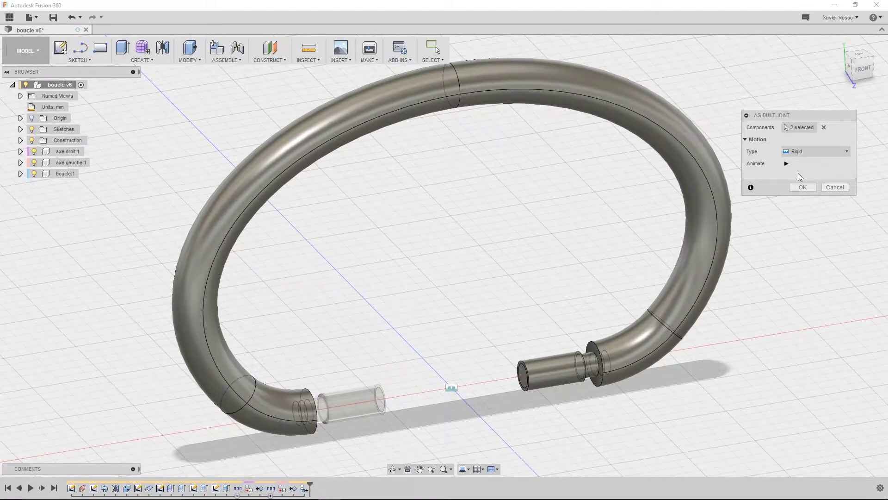
click(801, 152)
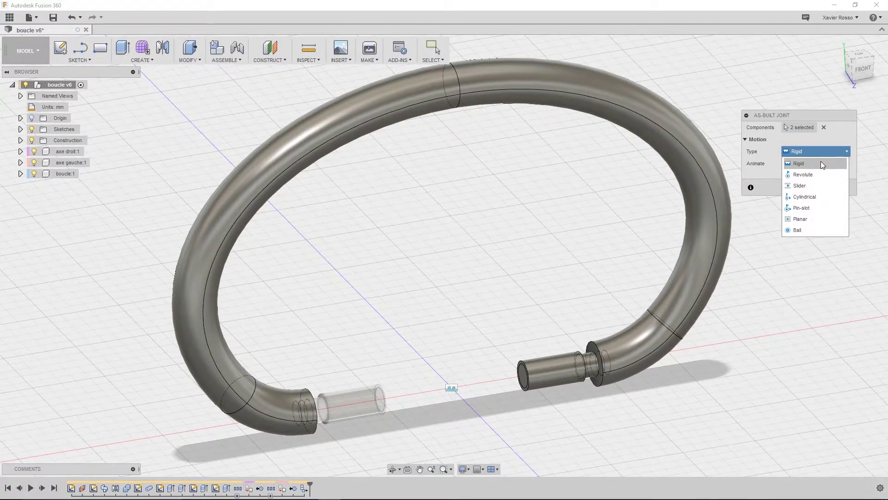
click(802, 176)
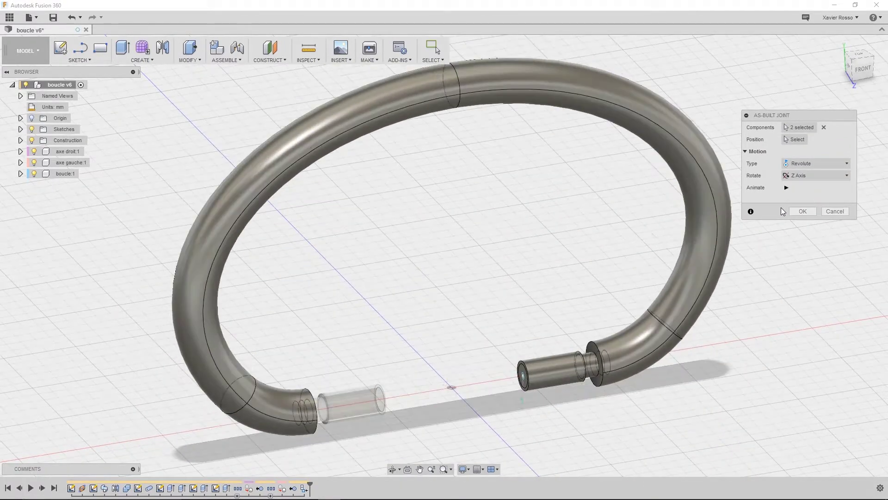
Position the revolute joint at the center of the circular edge where the right pin enters the loop's end.
click(796, 140)
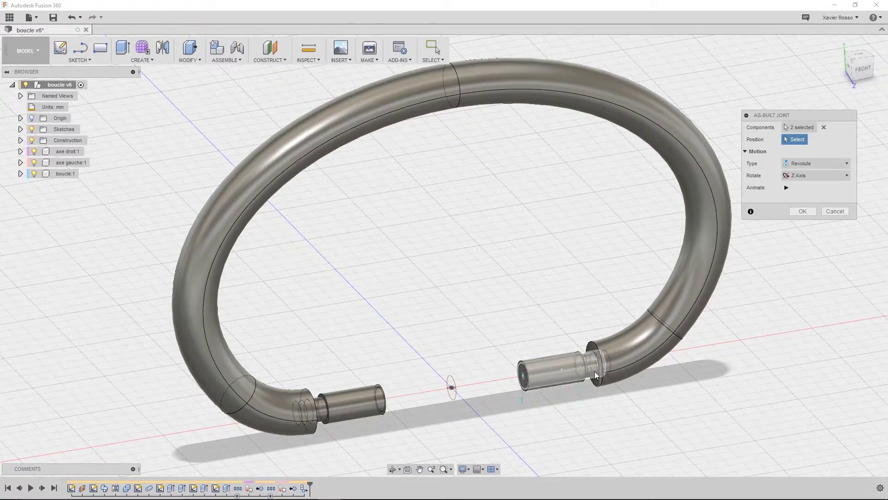
scroll(598, 369, up, 3)
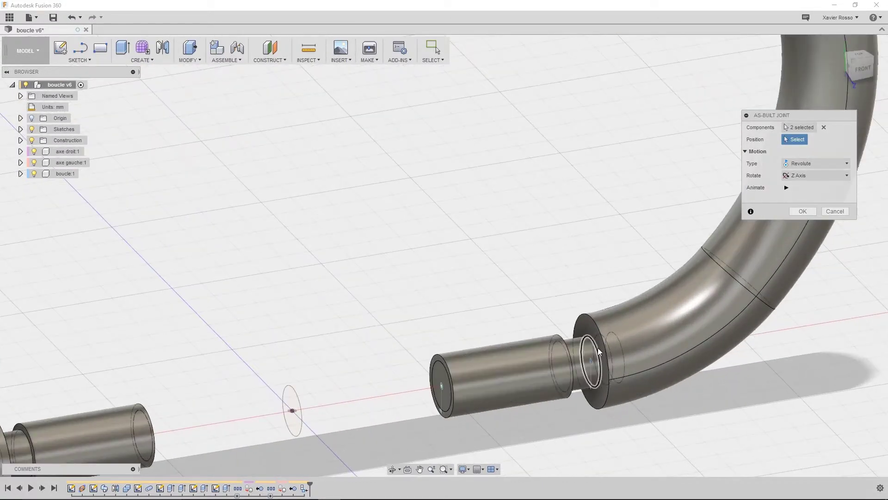
scroll(597, 347, up, 2)
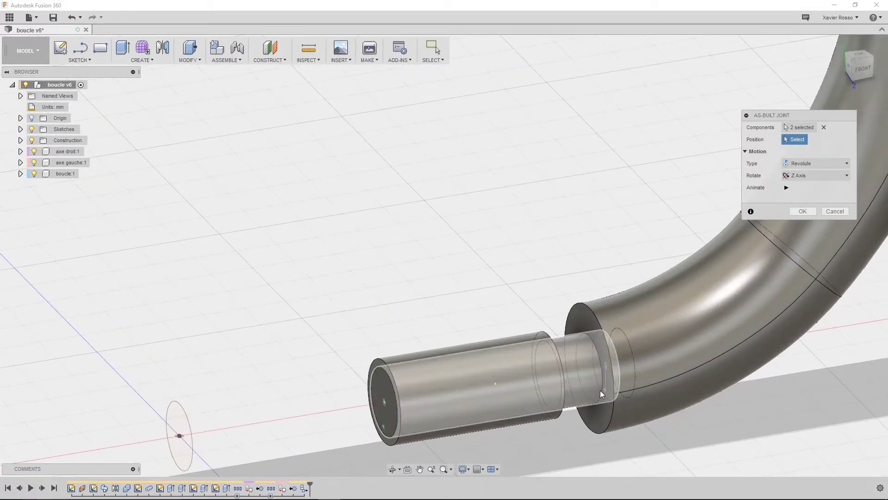
click(597, 358)
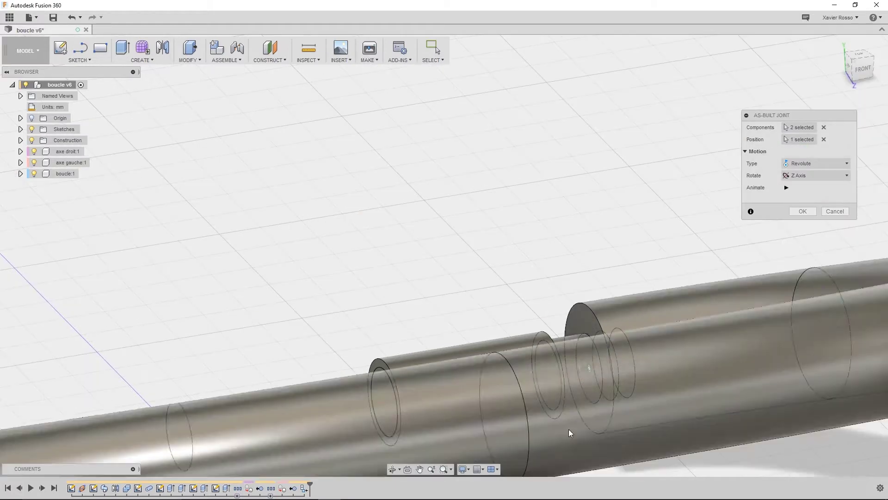
scroll(539, 374, down, 5)
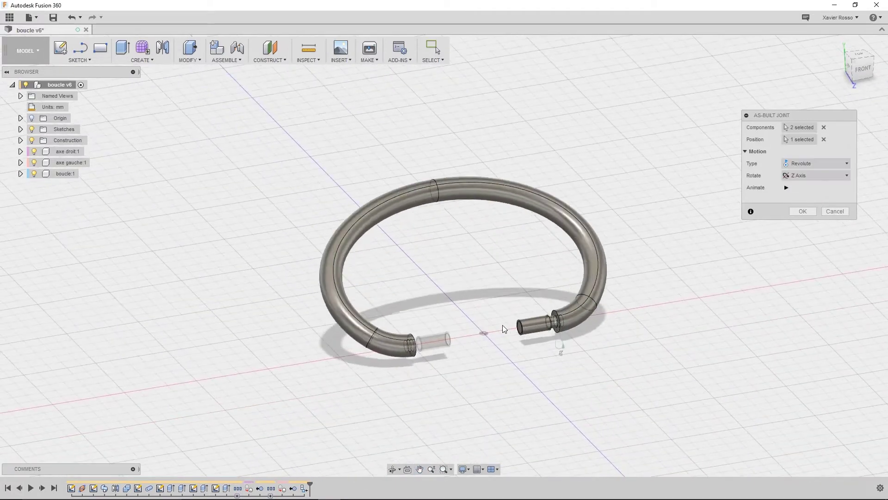
scroll(571, 346, up, 1)
middle_drag(565, 285, 588, 279)
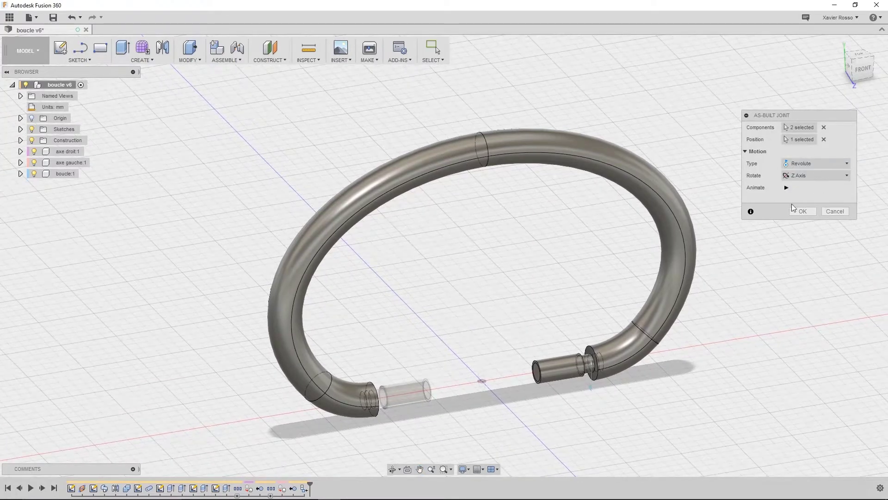
Try the X Axis and Y Axis for the joint's rotation, and return it to the Z Axis.
click(811, 176)
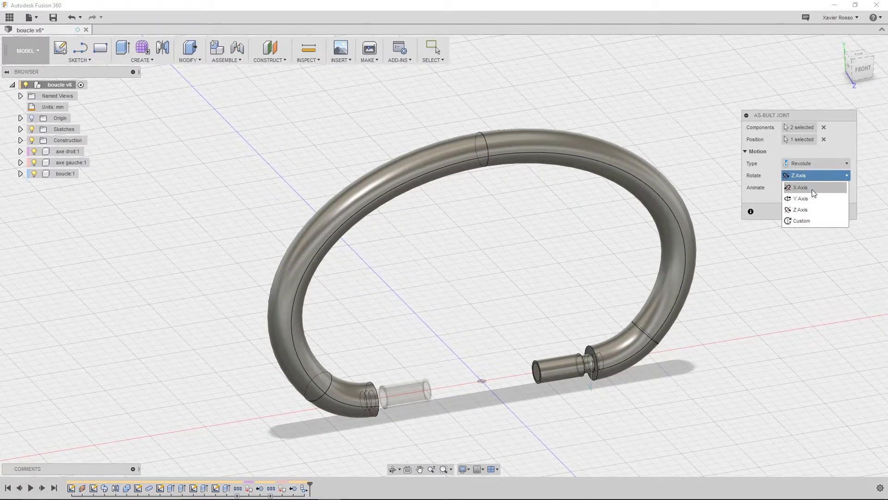
click(812, 188)
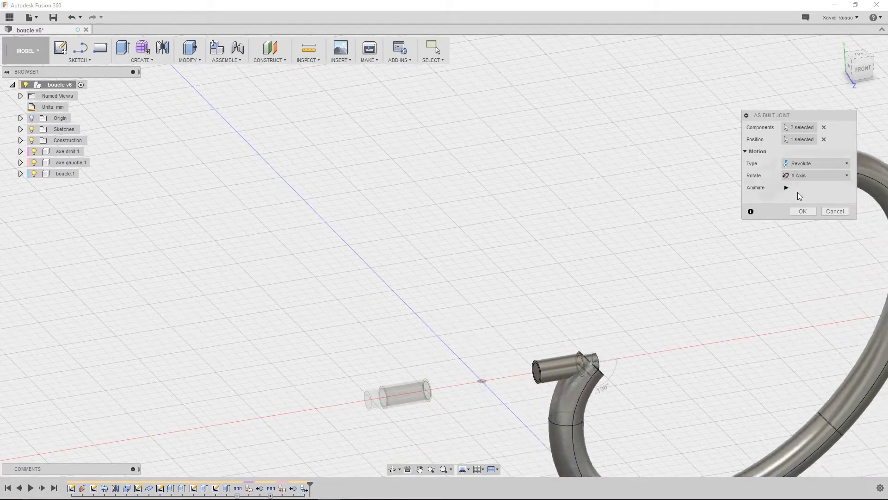
click(812, 175)
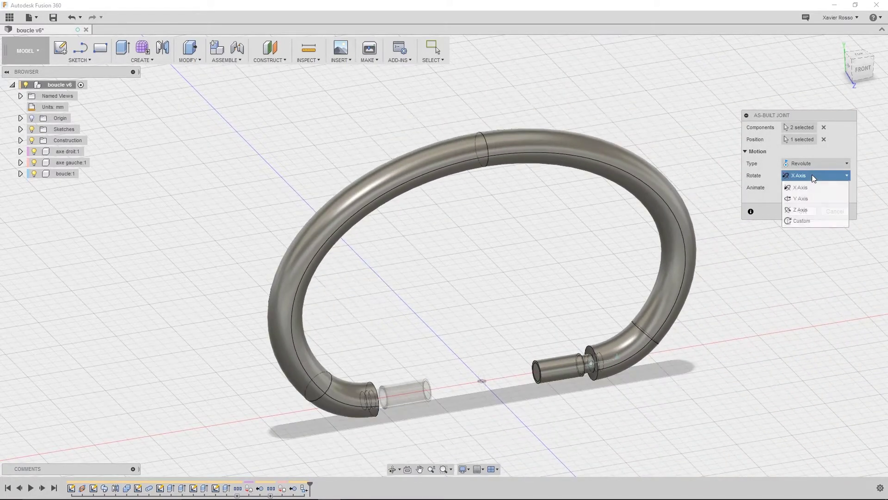
click(814, 203)
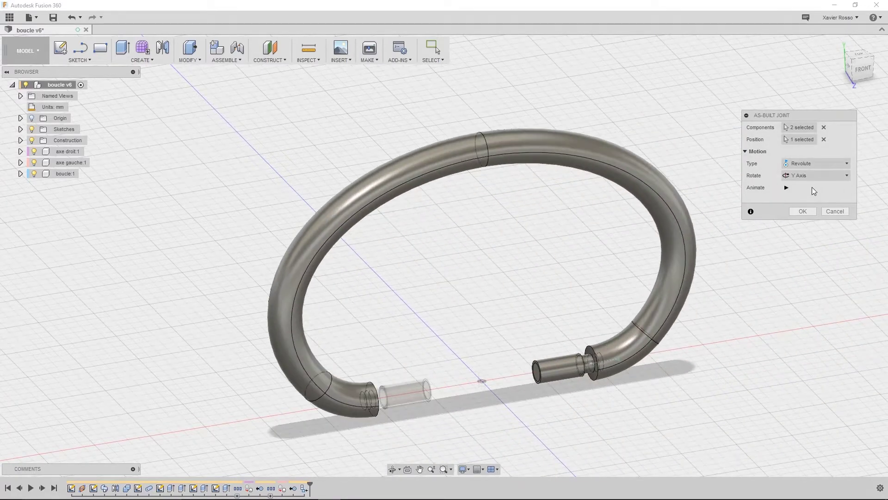
click(806, 174)
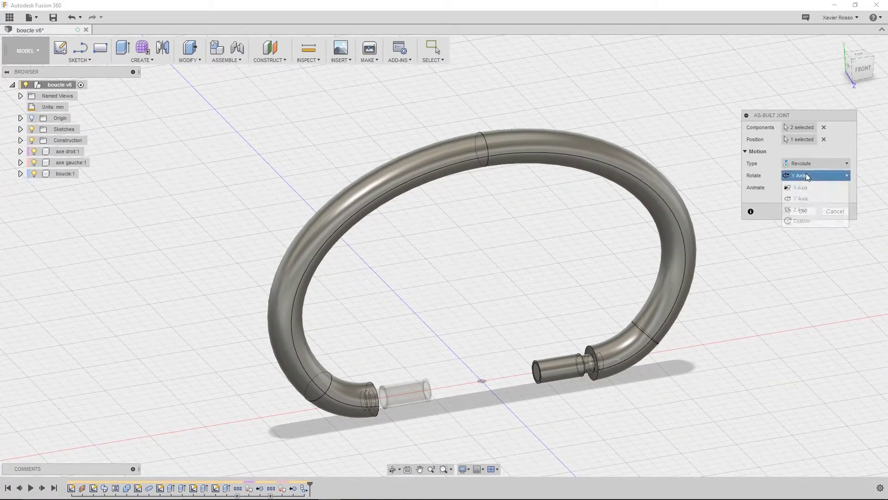
click(804, 210)
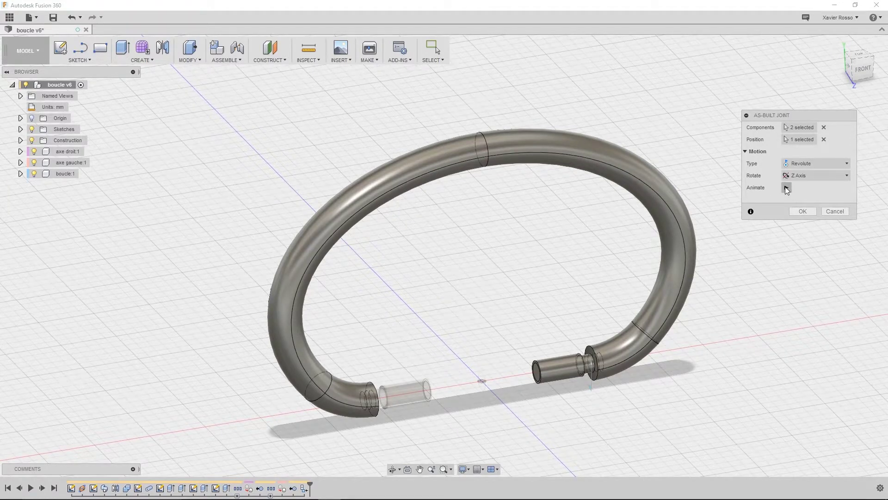
Preview the joint's motion and create the revolute as-built joint between the loop and the right pin.
click(787, 187)
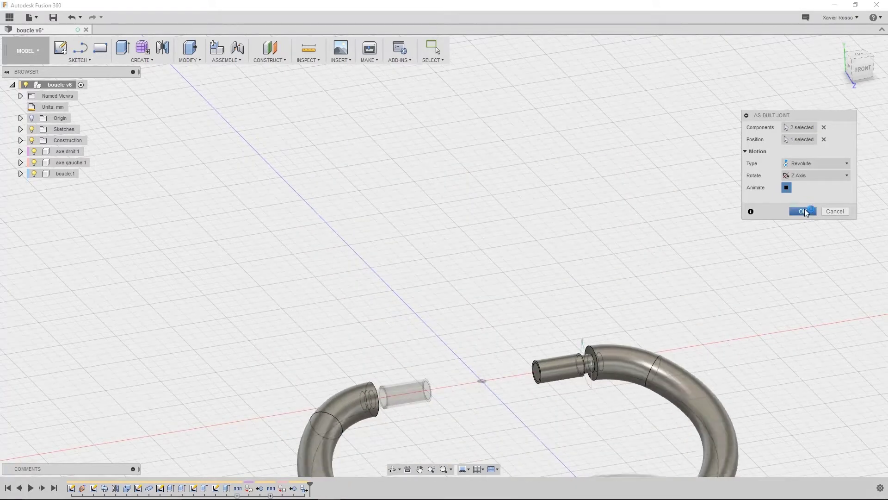
click(804, 210)
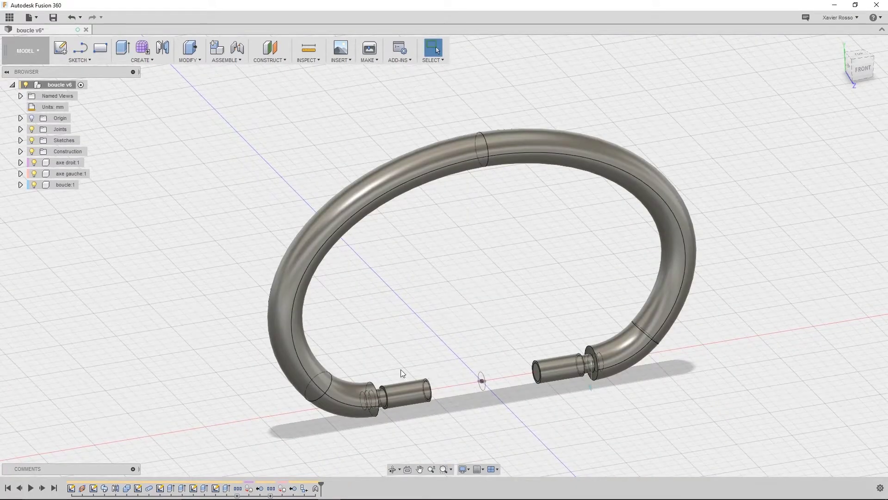
Start a revolute as-built joint between the loop and the left pin.
shift+middle_drag(423, 341, 400, 372)
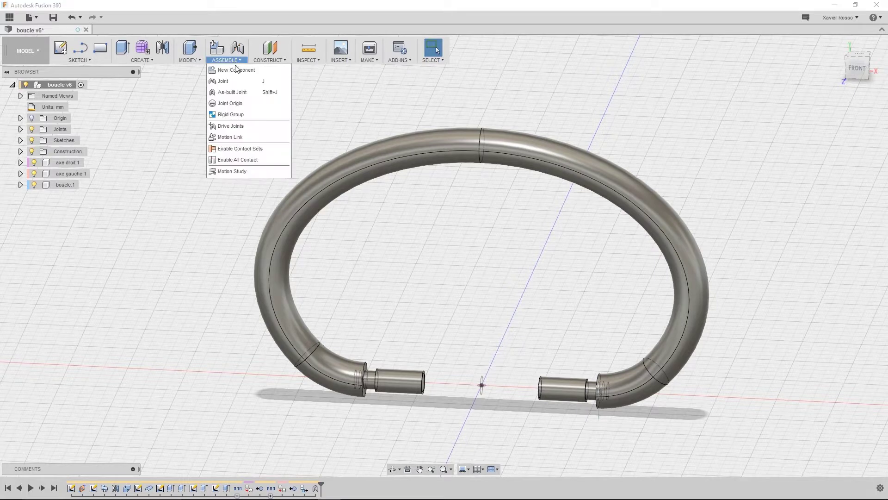
click(233, 91)
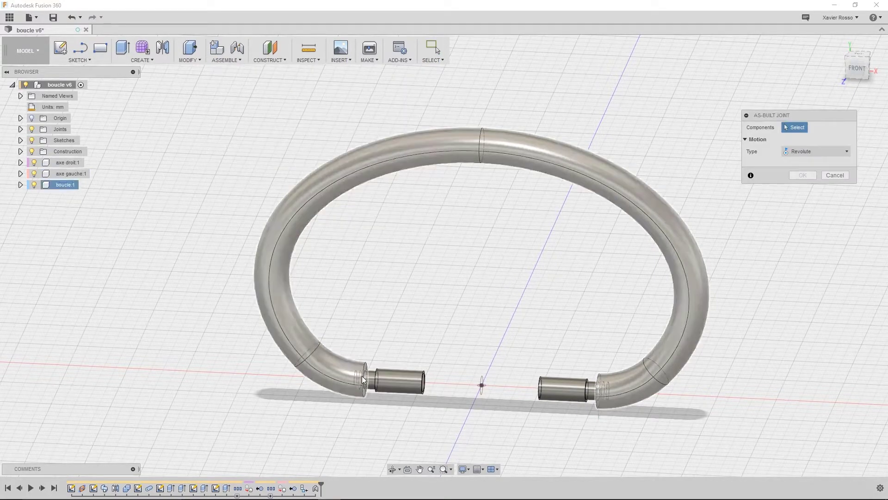
click(811, 149)
click(811, 149)
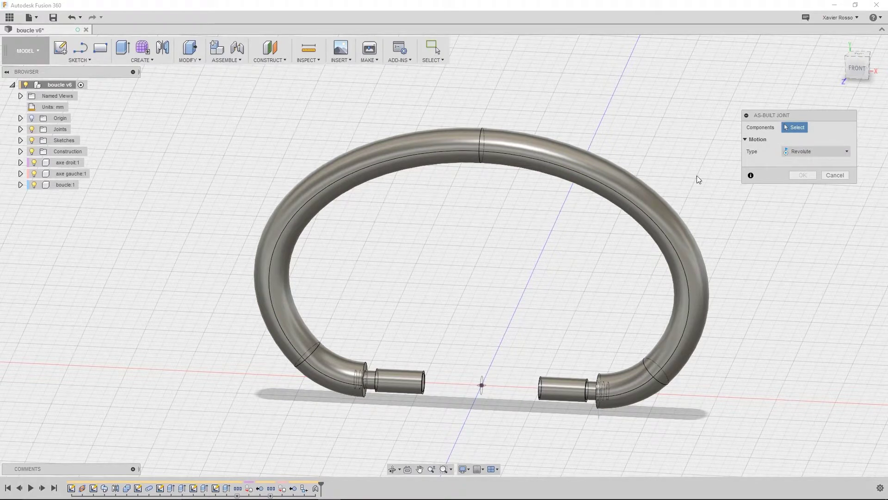
click(307, 346)
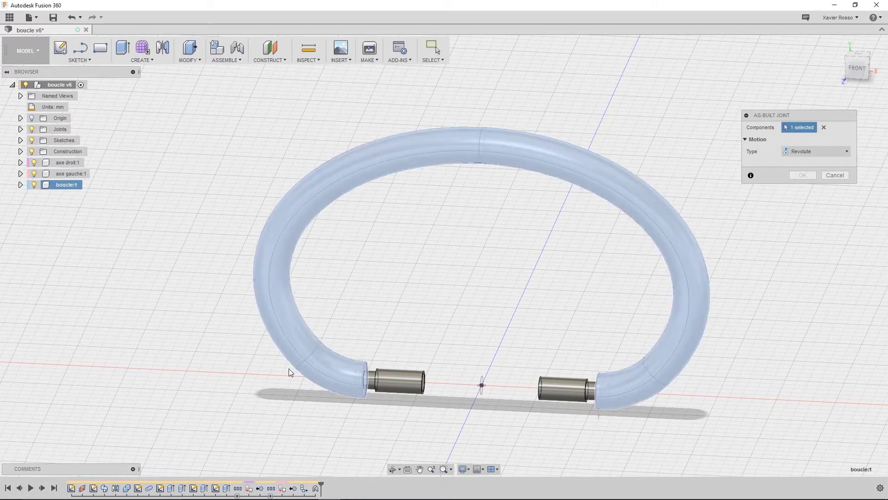
click(389, 380)
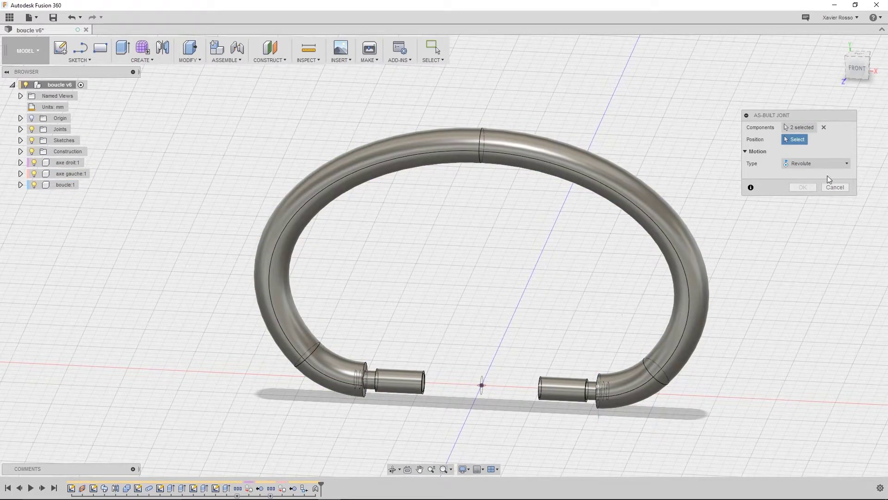
Position the revolute joint at the circular edge where the left pin enters the loop's end, and create it with rotation about the Z Axis.
shift+middle_drag(502, 307, 456, 329)
scroll(367, 358, up, 5)
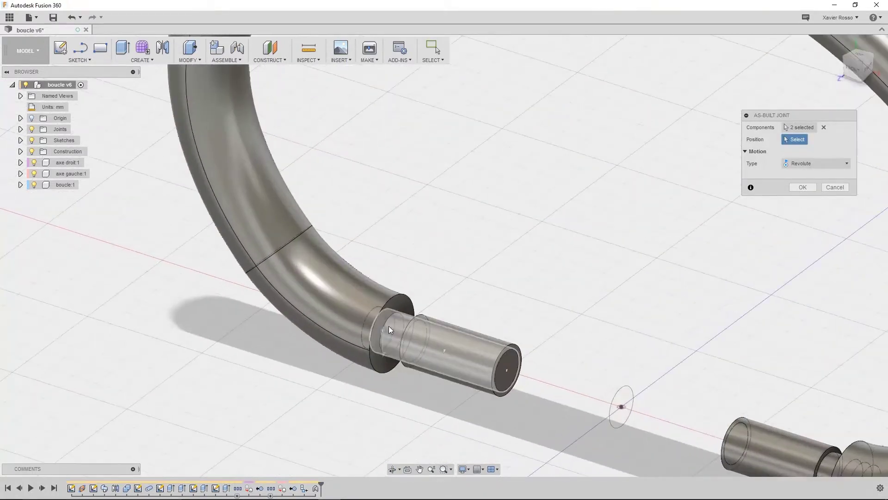
click(388, 321)
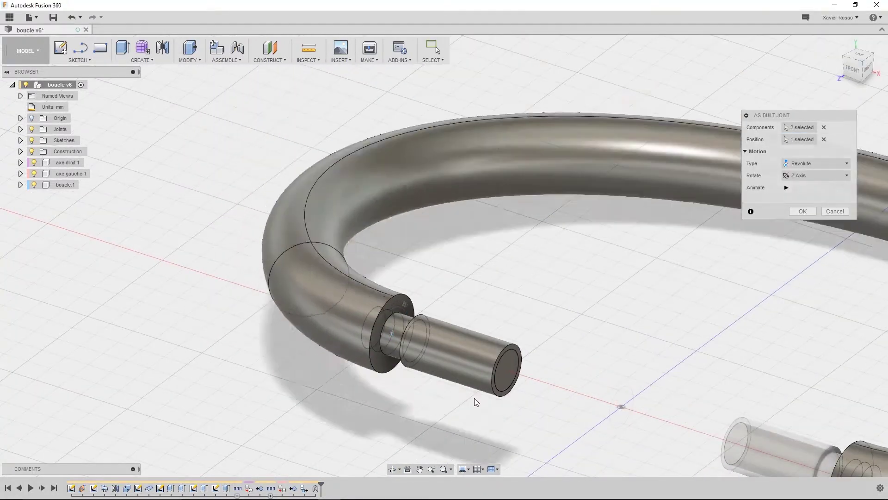
scroll(476, 402, down, 10)
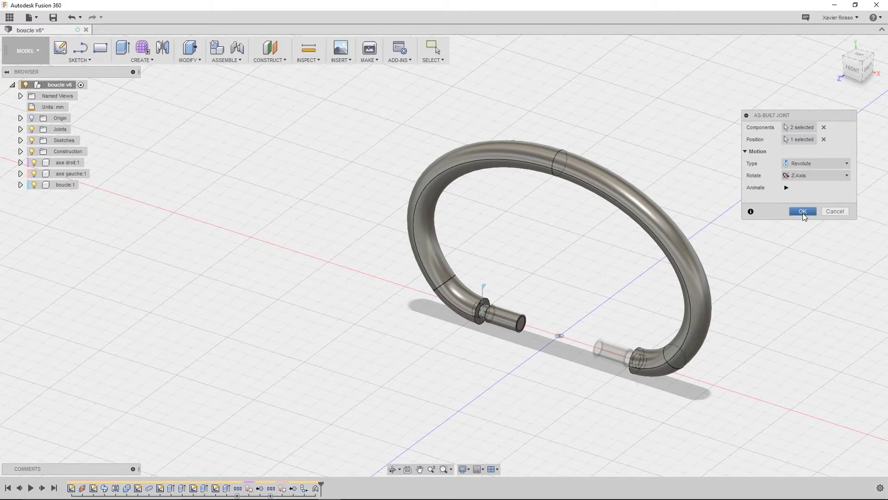
click(803, 212)
Try driving the revolute joint at the right pin to a rotation of -35 deg, and cancel the drive.
shift+middle_drag(669, 178, 667, 227)
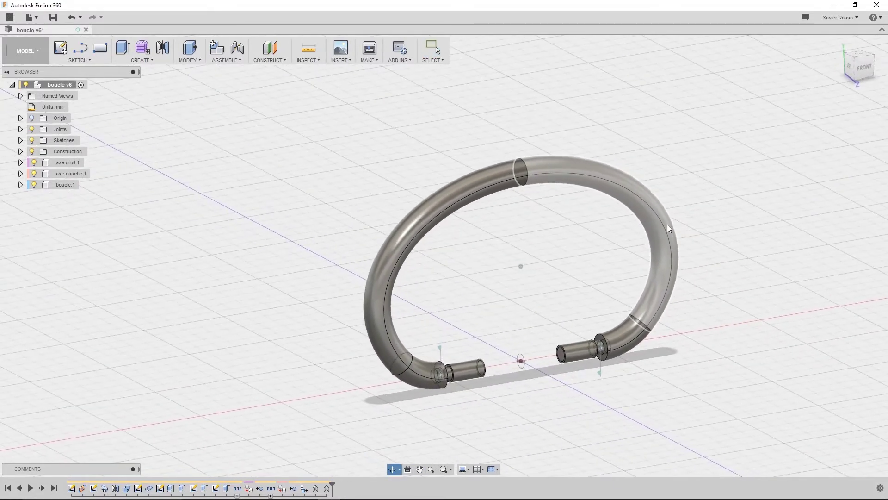
right_click(601, 371)
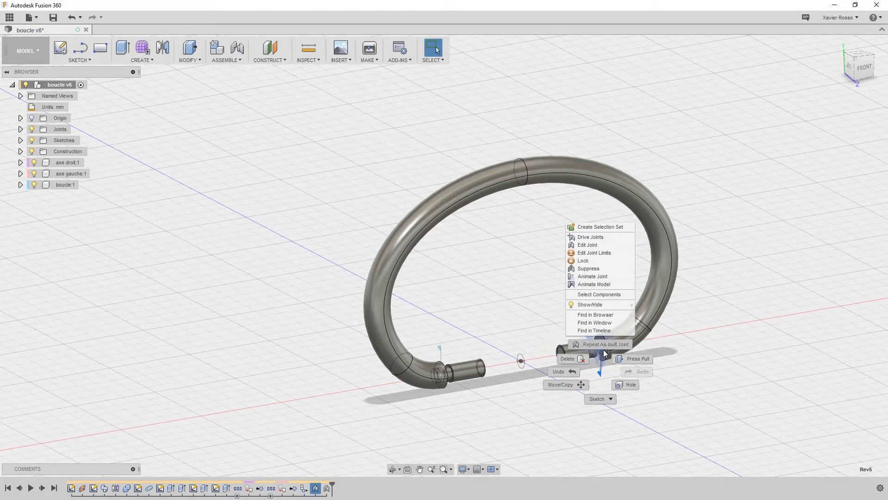
click(599, 378)
scroll(599, 375, down, 1)
scroll(599, 375, up, 3)
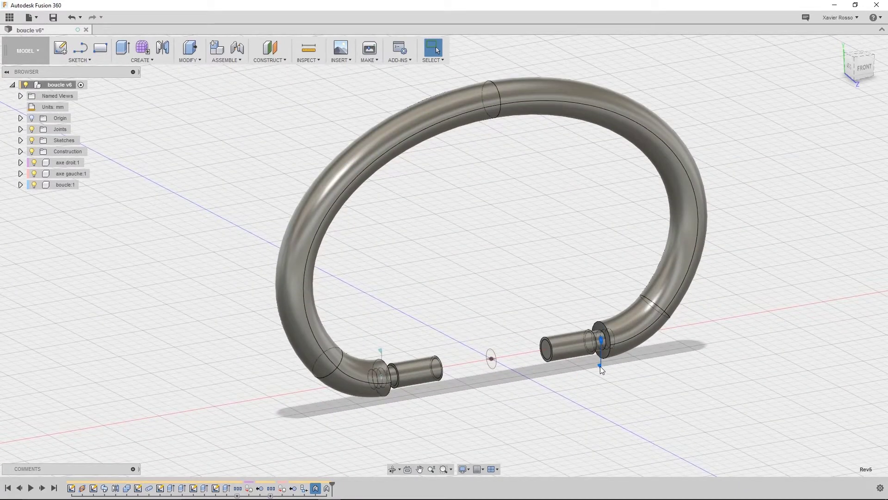
scroll(601, 365, up, 3)
scroll(601, 368, down, 3)
scroll(601, 361, up, 1)
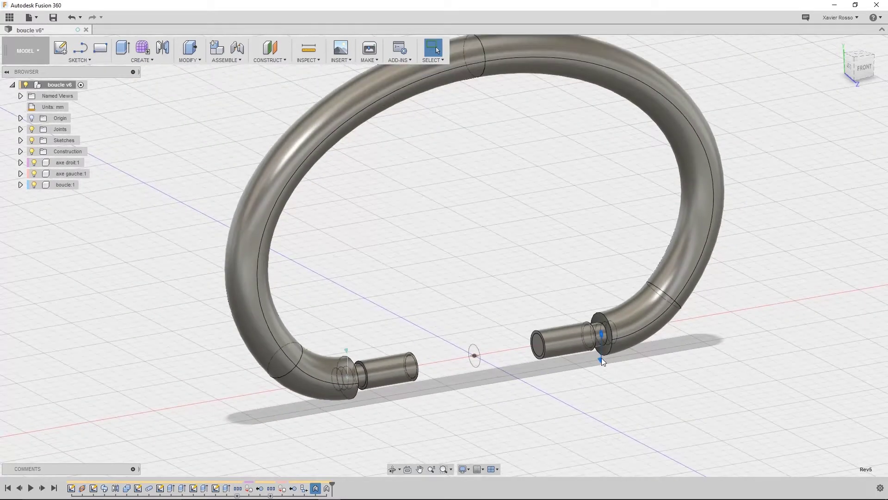
scroll(602, 358, down, 1)
right_click(600, 362)
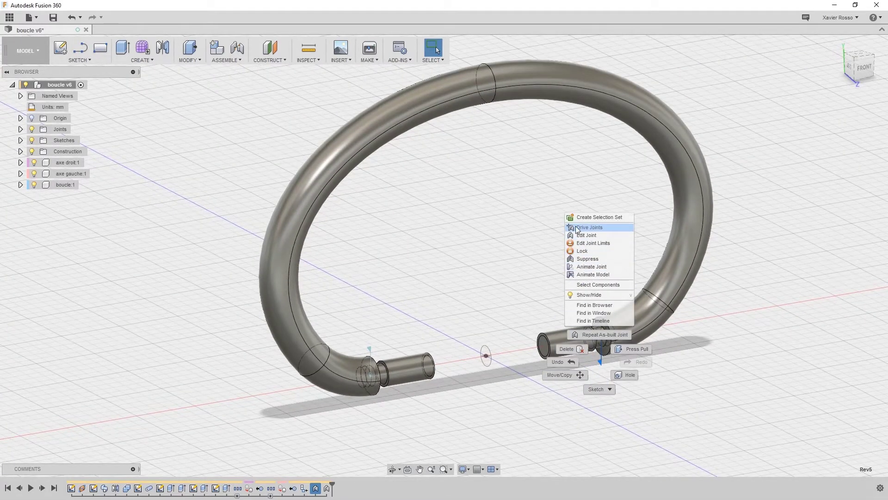
click(597, 228)
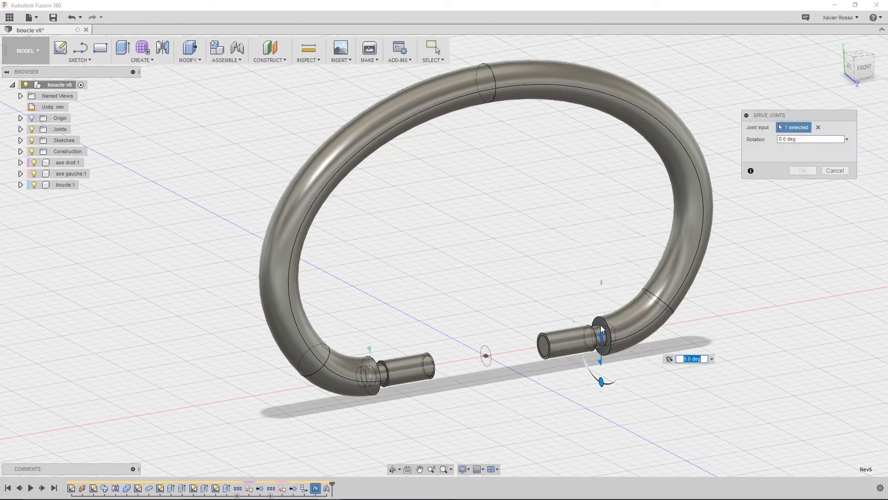
drag(595, 377, 620, 399)
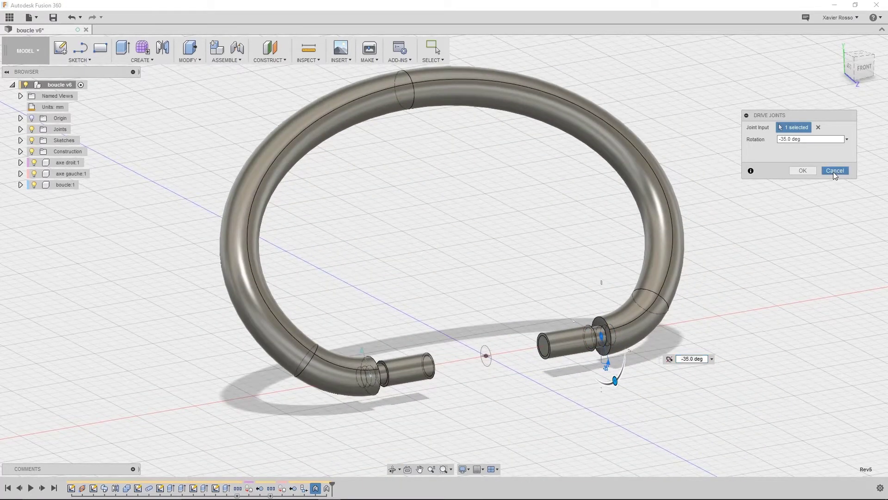
click(834, 171)
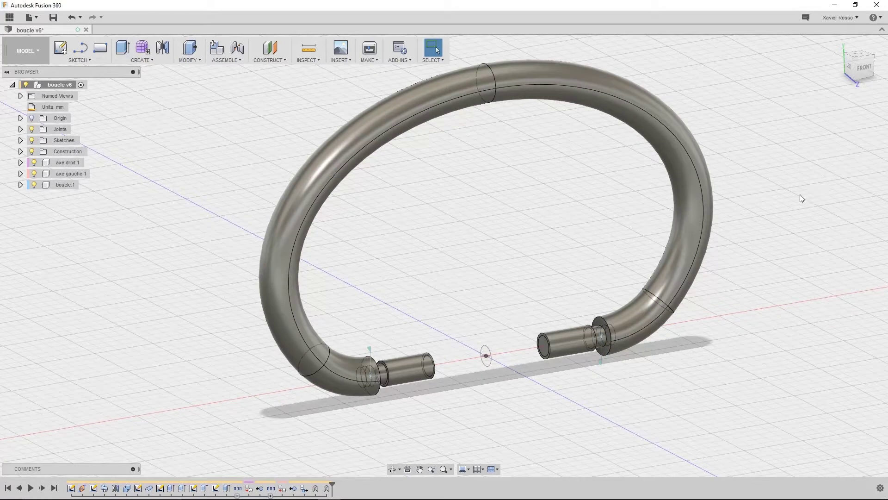
Enable the minimum and maximum rotation limits for the revolute joint at the right pin.
right_click(600, 362)
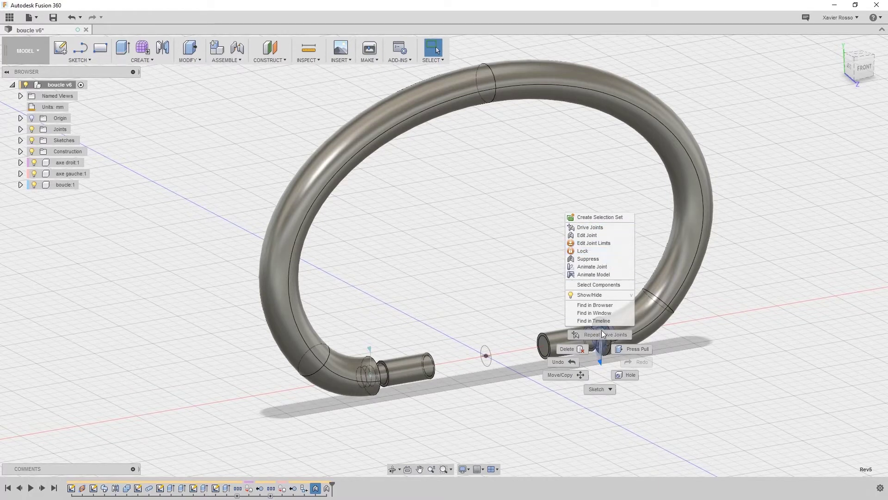
click(594, 243)
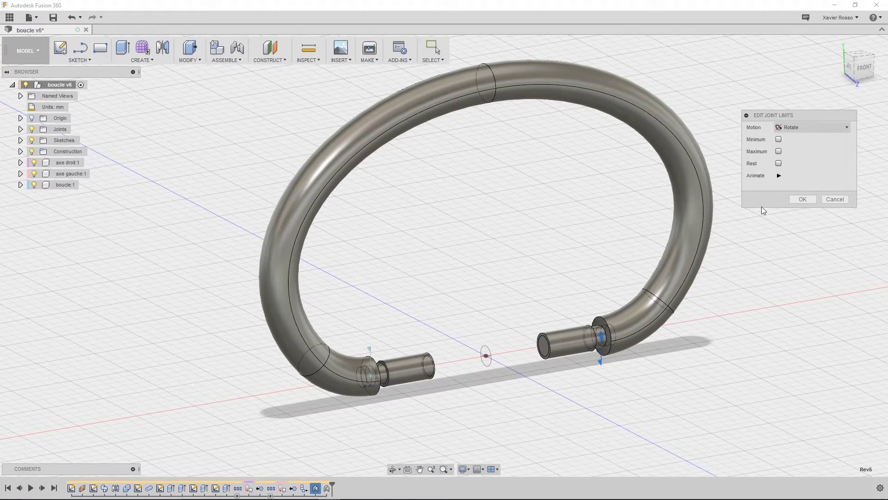
drag(787, 122, 787, 145)
click(778, 165)
click(778, 189)
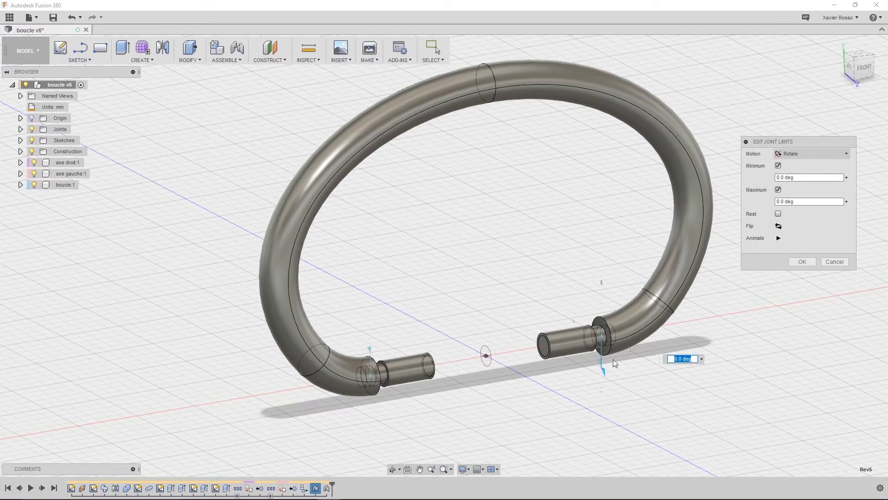
Set the right pin joint's rotation limits to a minimum of -100 deg and a maximum of 100 deg.
scroll(593, 348, up, 3)
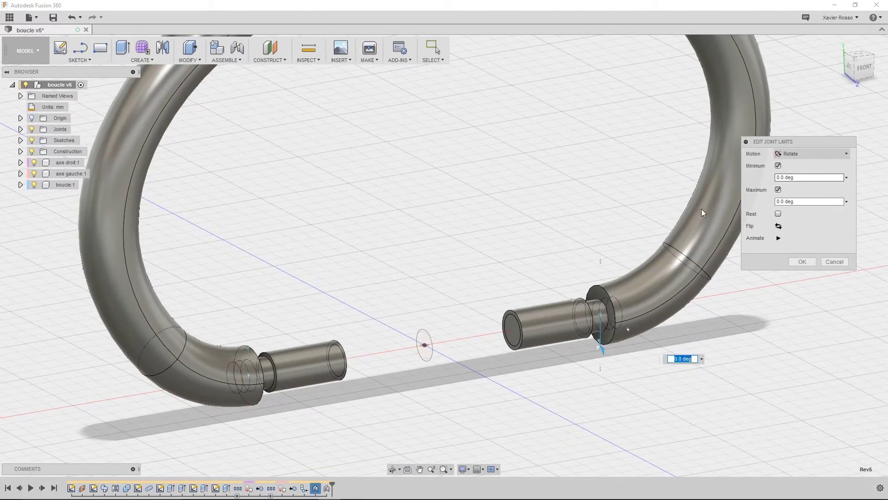
drag(599, 347, 583, 319)
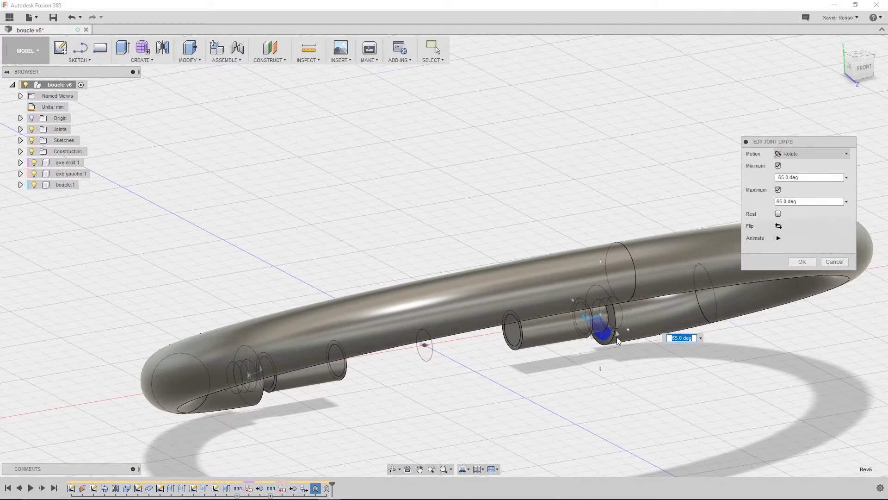
drag(584, 320, 571, 281)
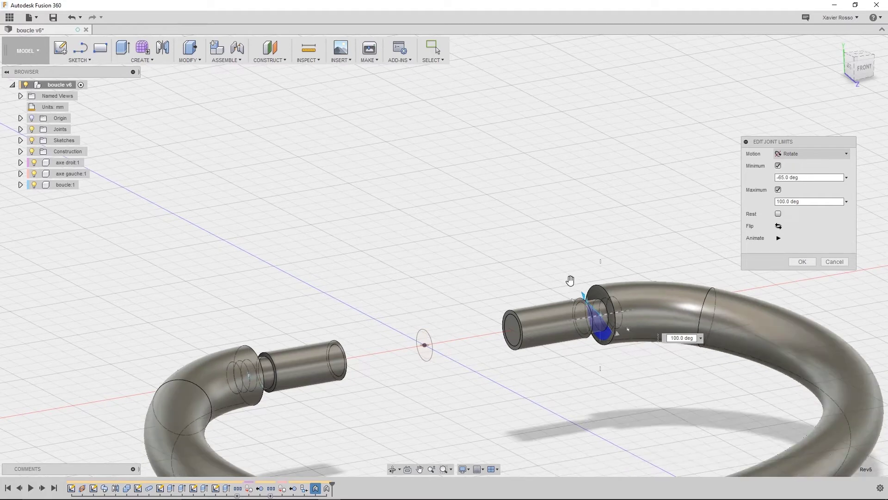
drag(616, 333, 627, 314)
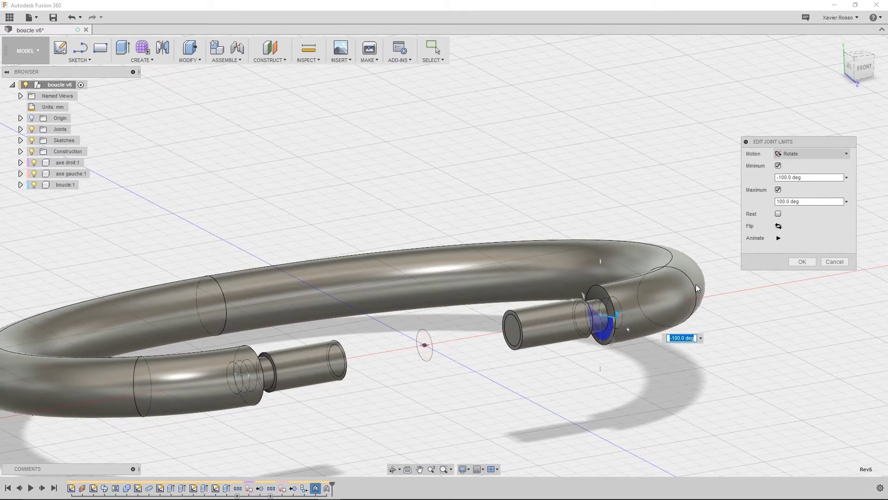
Preview the right pin joint's motion between its limits and apply the joint limits.
click(778, 238)
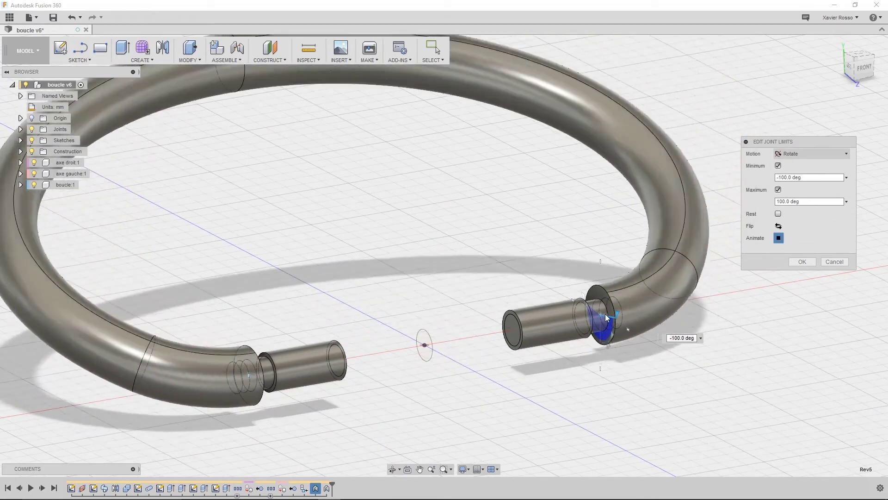
click(779, 239)
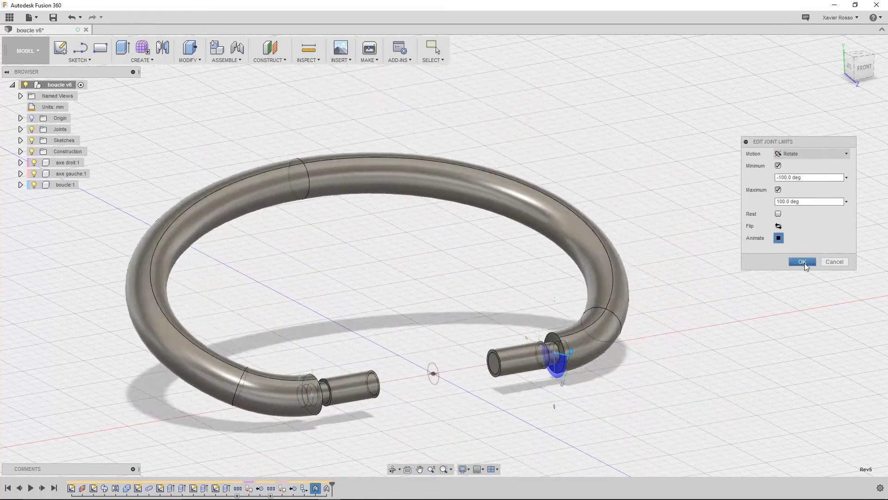
click(804, 262)
Start the Joint command for a new joint between components.
middle_drag(690, 224, 671, 233)
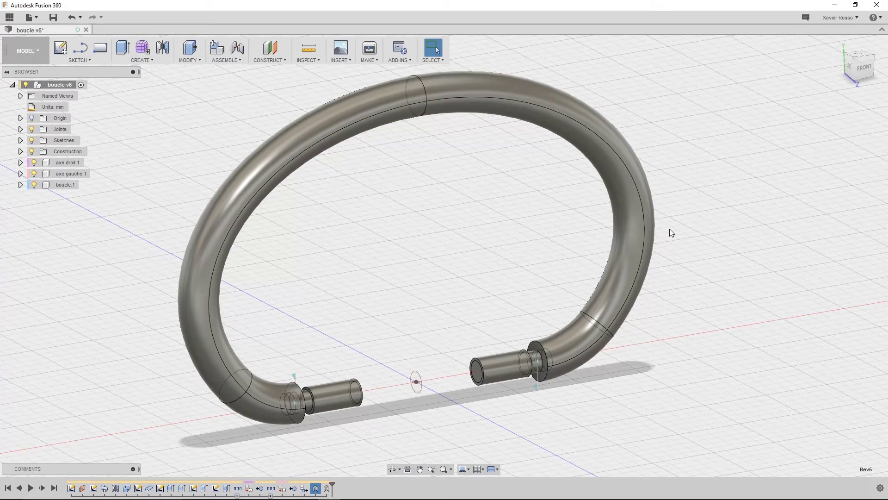
click(235, 56)
click(235, 60)
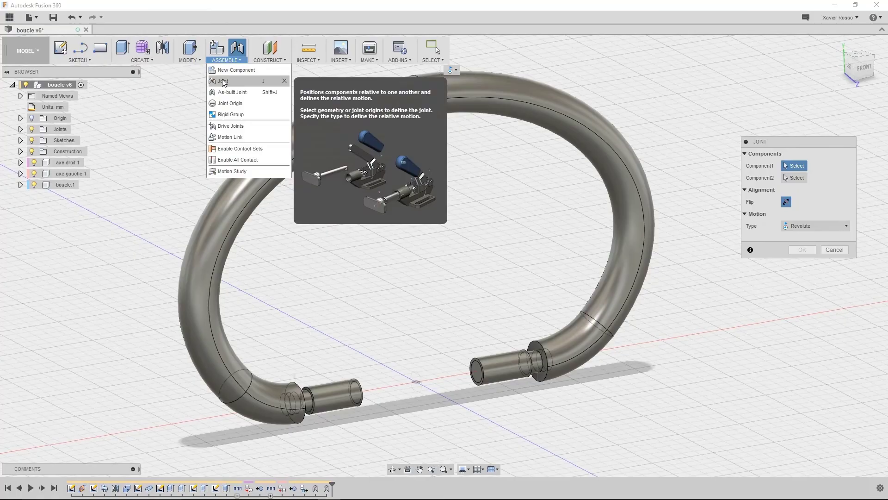